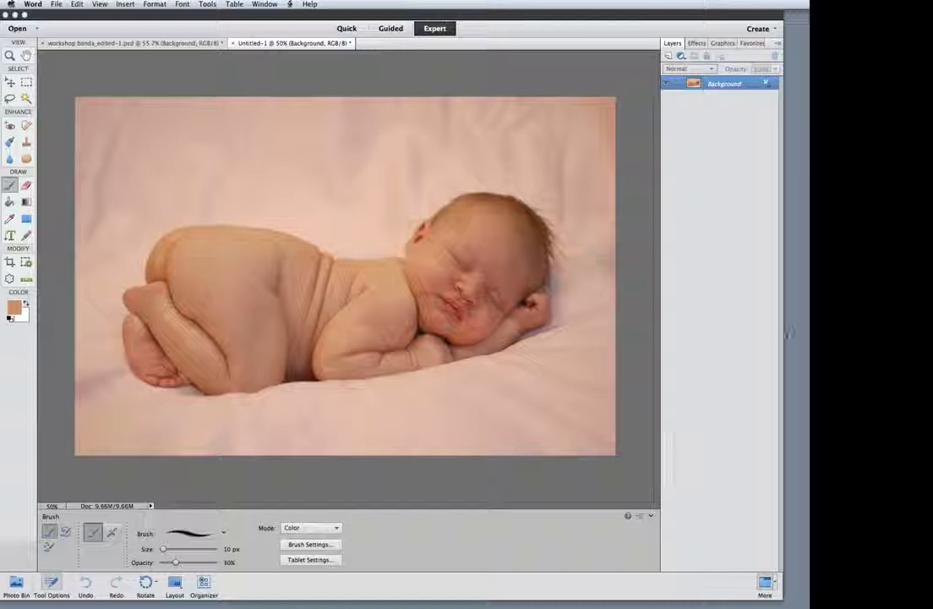
Add a Levels adjustment layer named "exposure" above the background and show the RGB colour readouts.
click(683, 58)
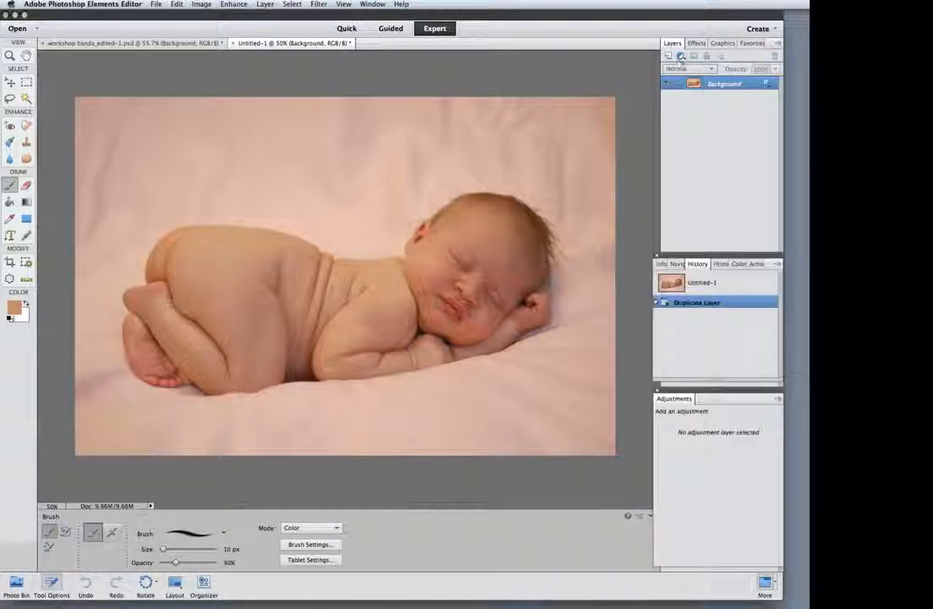
click(681, 56)
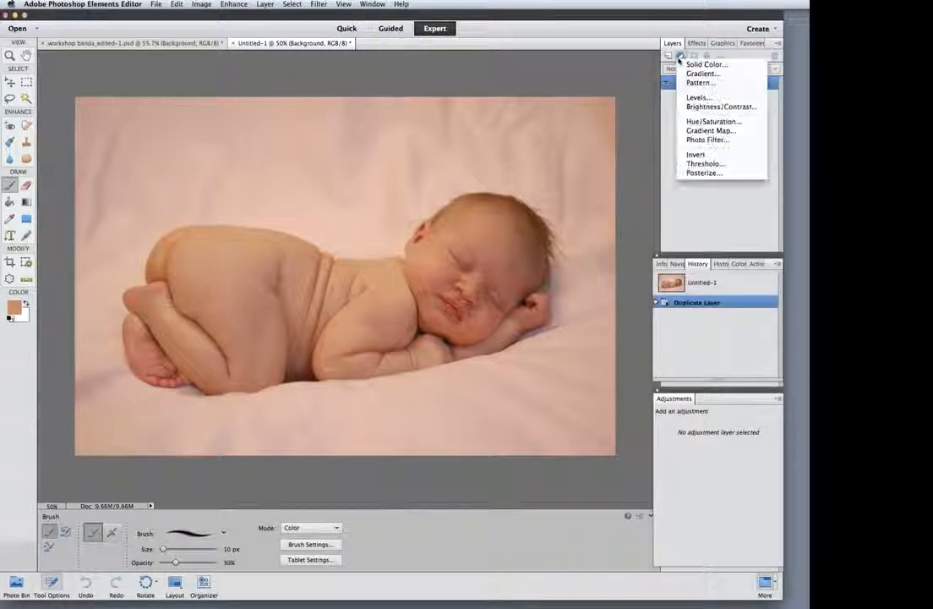
click(696, 99)
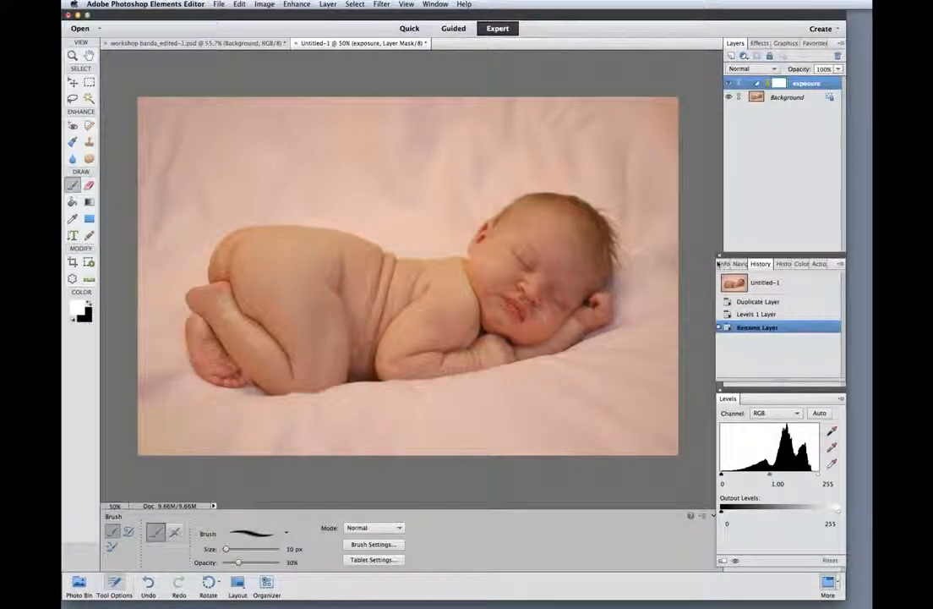
click(725, 264)
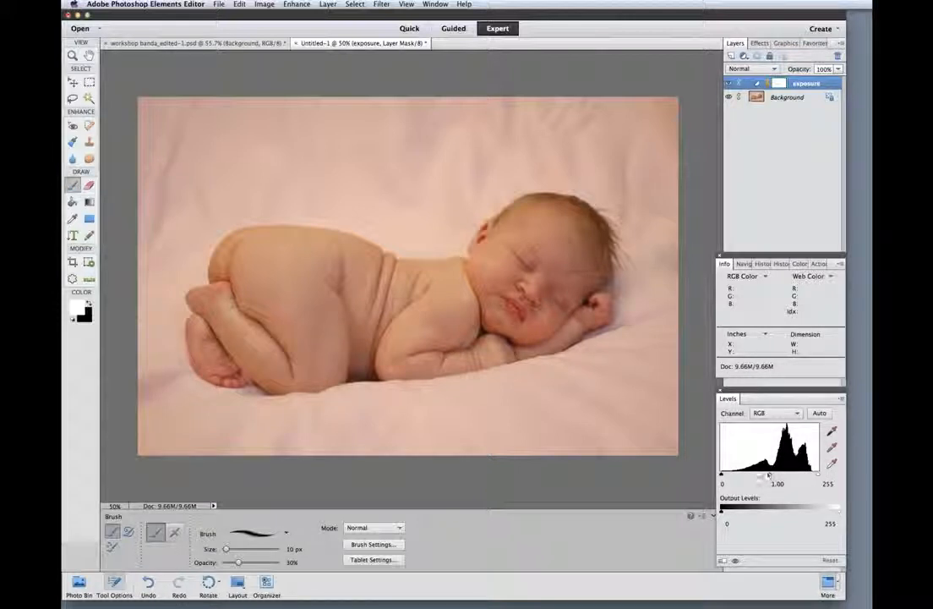
Set the exposure layer's RGB input levels to shadows 15, midtones 1.80 and highlights 218.
click(777, 483)
text(1)
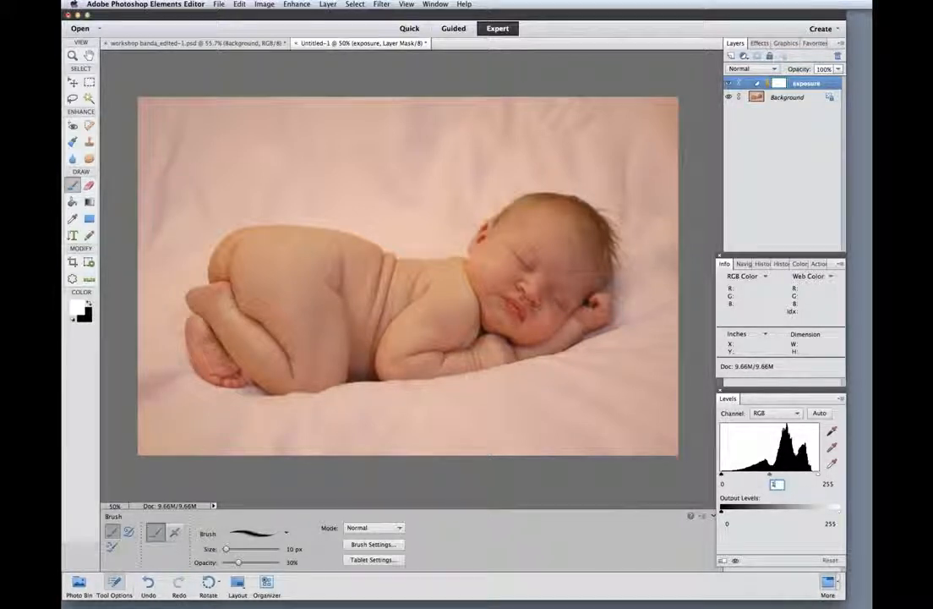
text(.8)
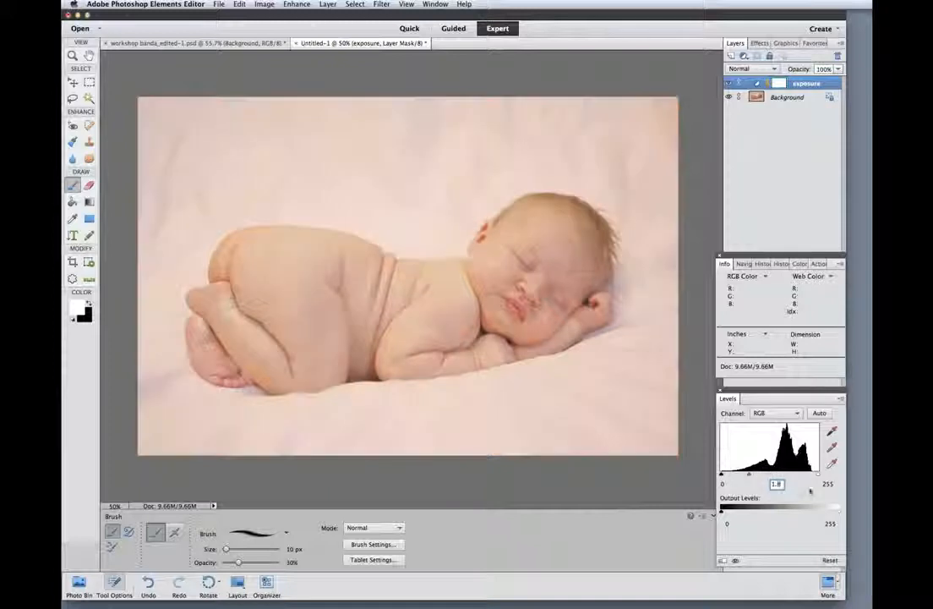
click(724, 484)
text(15)
key(Tab)
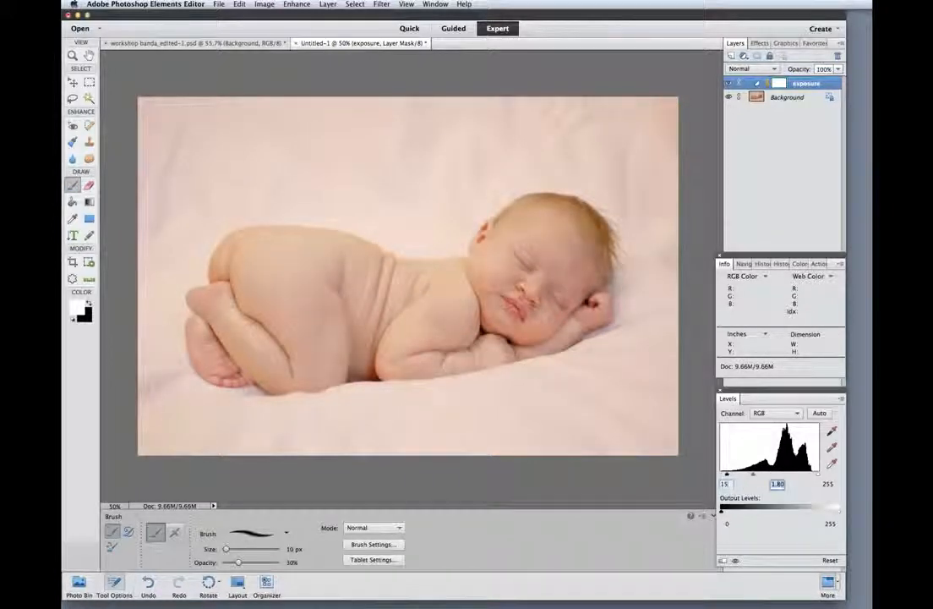
key(Tab)
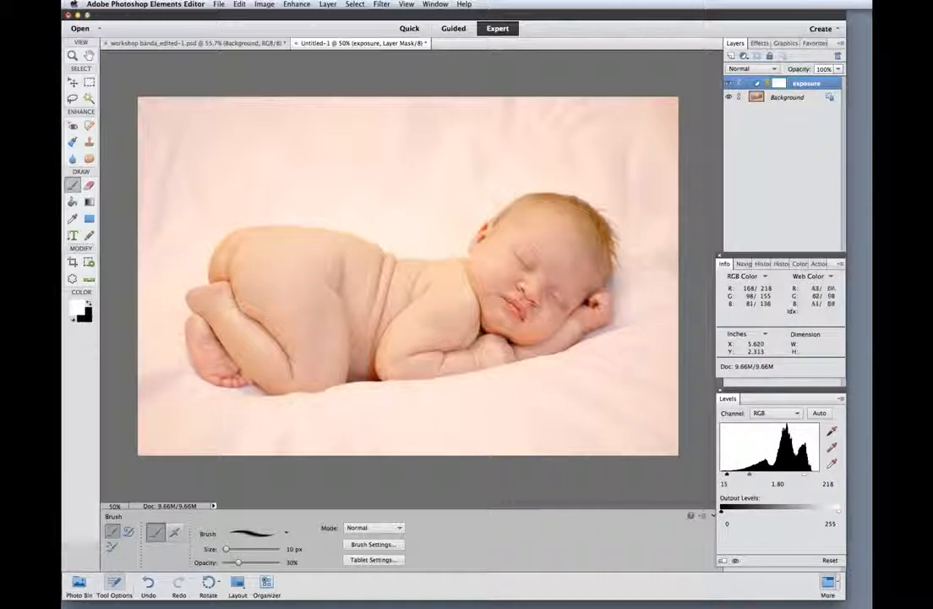
Mask the exposure layer over the blanket above the baby's back with a black 175 px brush at 30% opacity.
key(x)
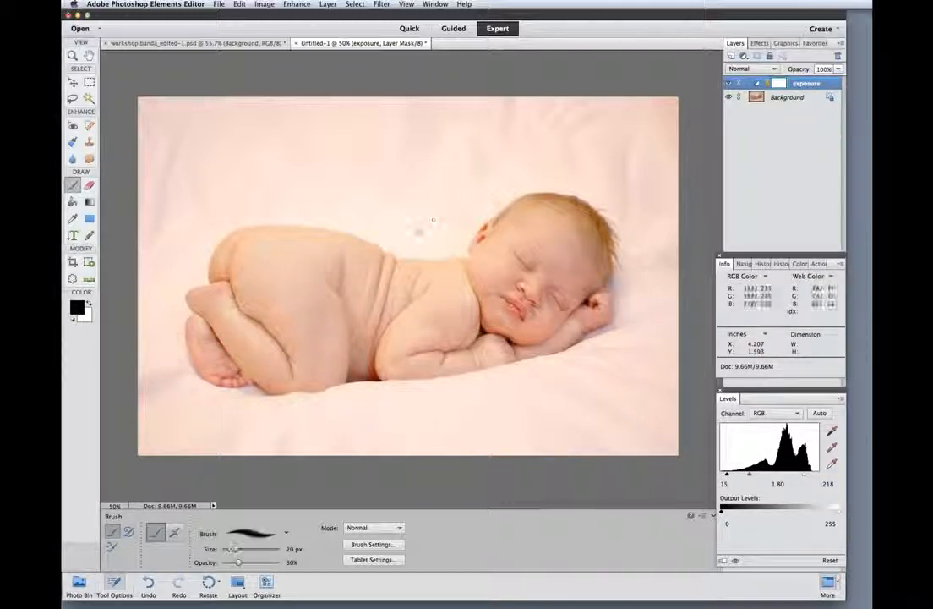
key(bracketright)
key(bracketright)
key(bracketright)
key(bracketright)
key(bracketright)
key(bracketright)
key(bracketright)
key(bracketright)
key(bracketright)
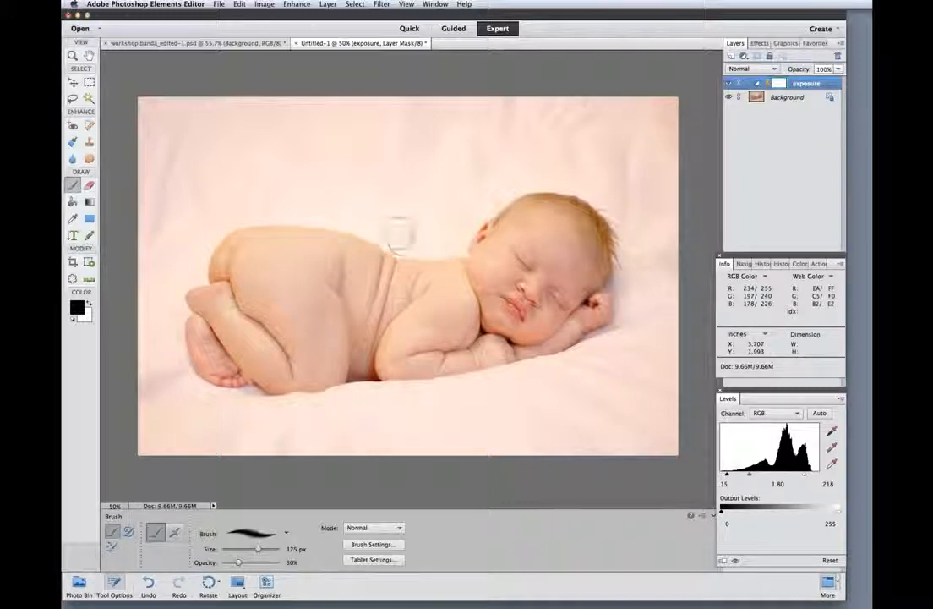
key(bracketright)
key(bracketright)
key(bracketright)
mouse_move(425, 246)
mouse_down()
mouse_move(458, 229)
mouse_move(298, 221)
mouse_move(480, 227)
mouse_move(468, 258)
mouse_move(425, 239)
mouse_up()
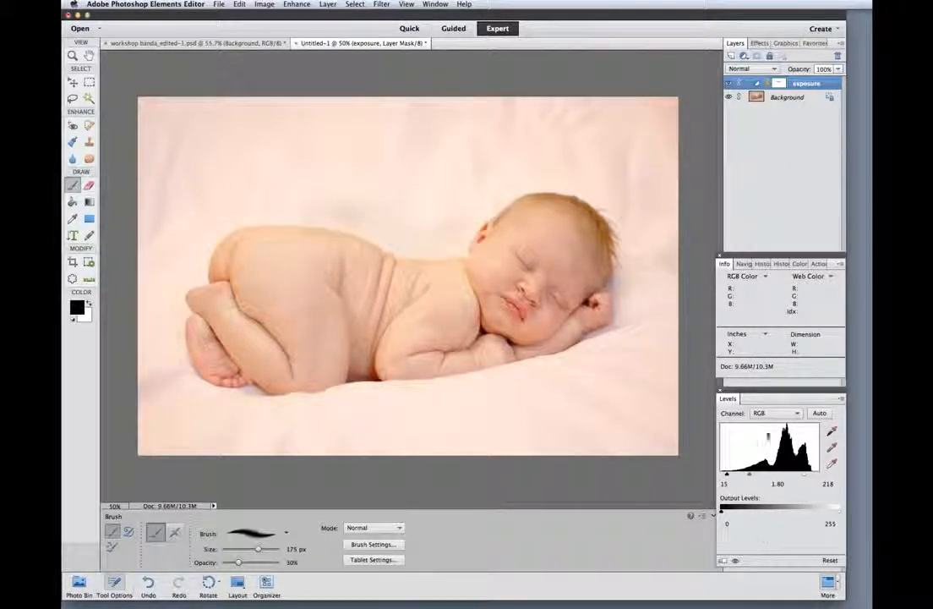
Add a Levels adjustment layer named "skintones" and set its Red channel midtones to .92.
click(744, 56)
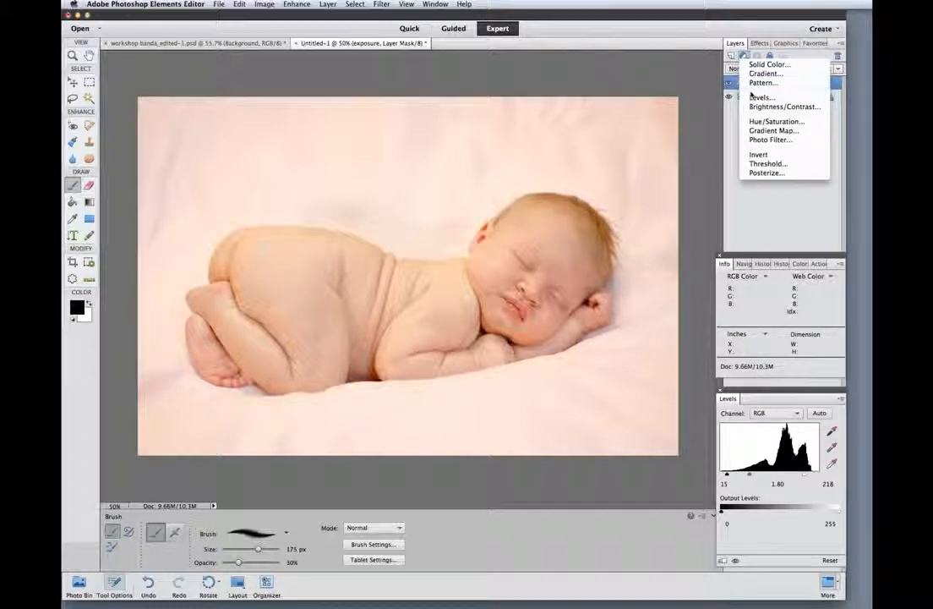
click(755, 97)
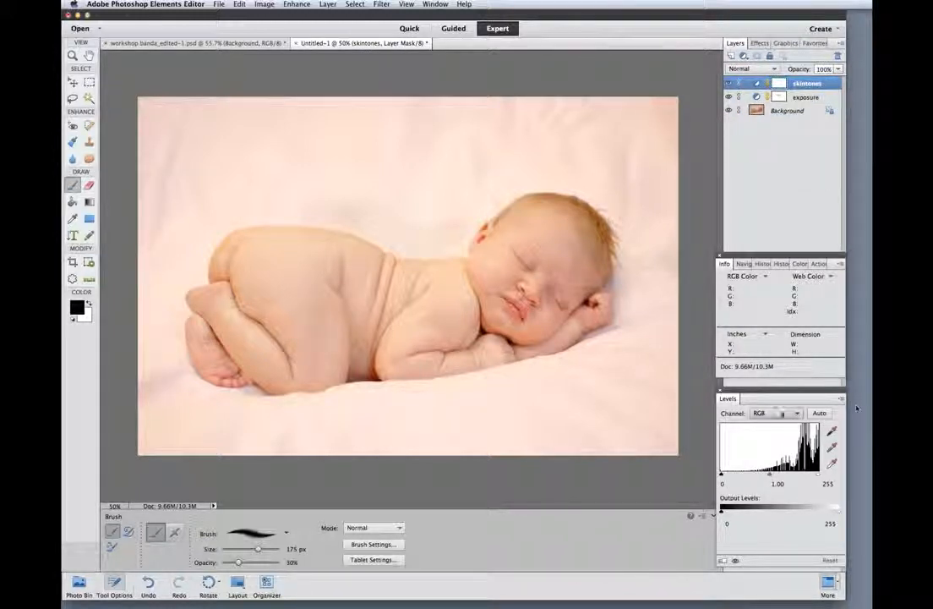
click(773, 413)
click(760, 421)
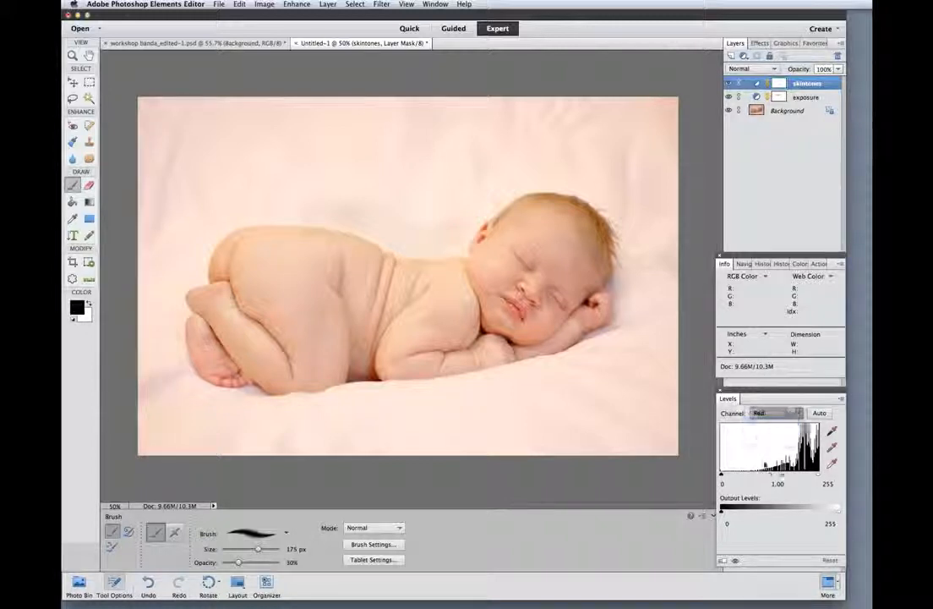
drag(772, 485, 802, 485)
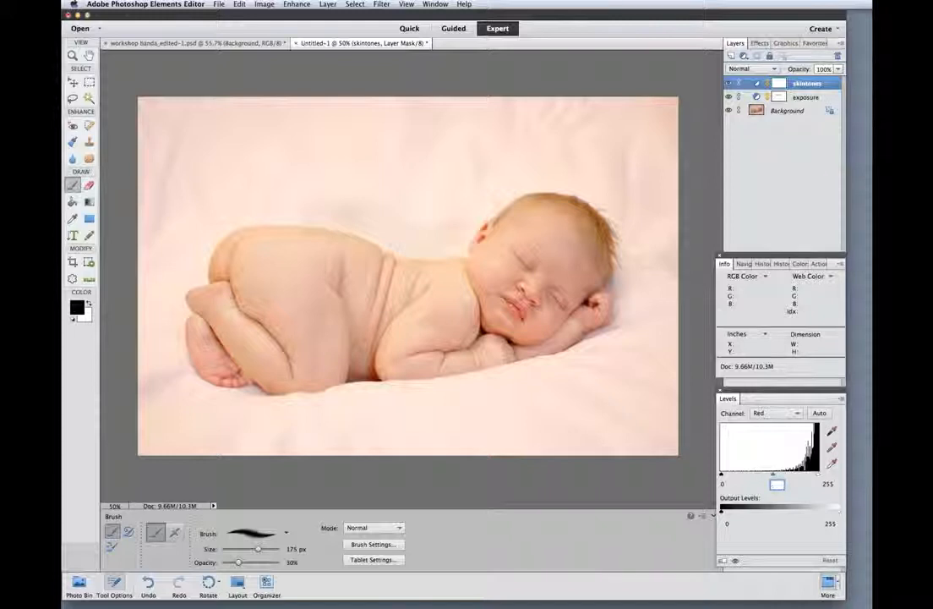
text(.92)
key(Tab)
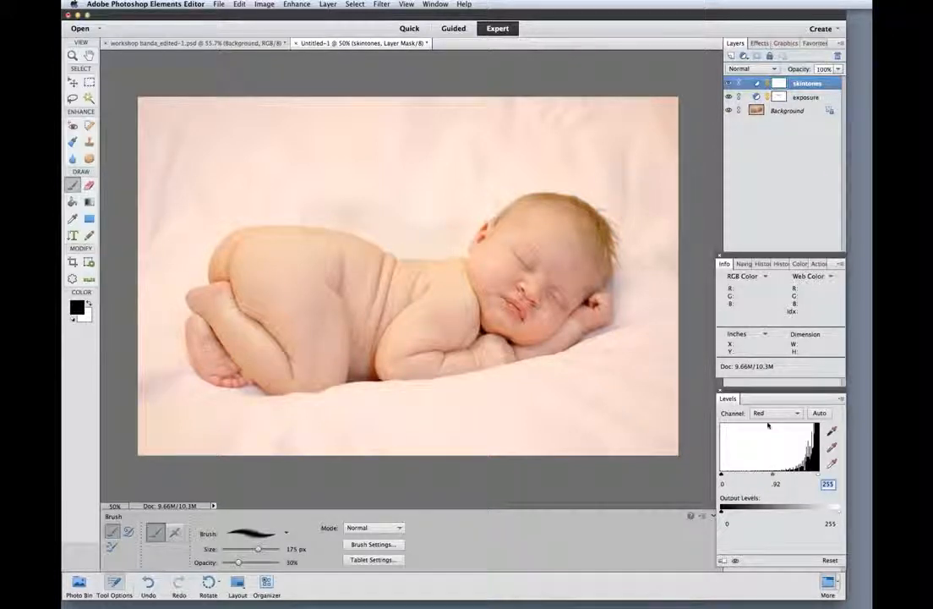
Adjust the Green channel of the skintones levels, and set the Blue channel's midtones to 1.02 and shadows to 15.
click(768, 414)
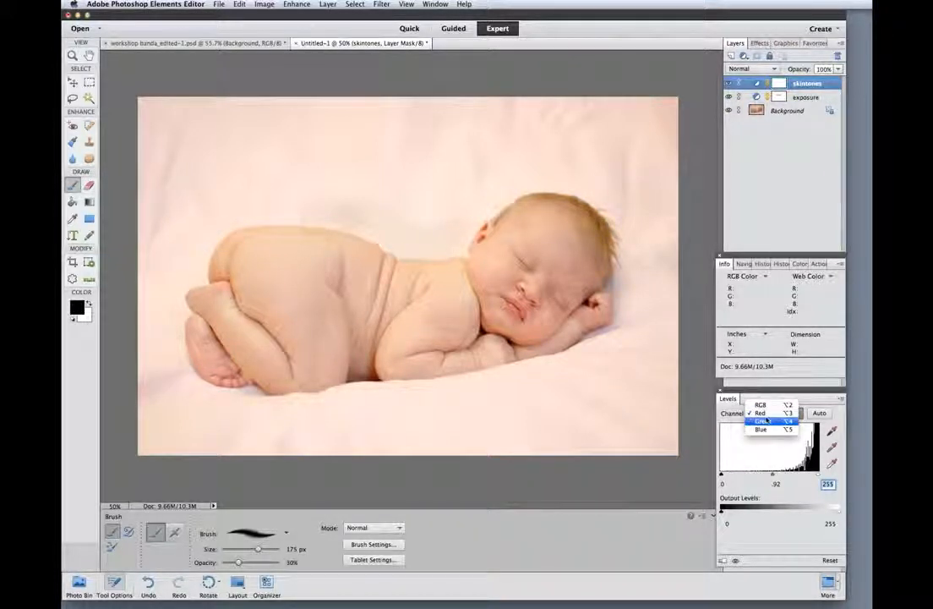
click(762, 420)
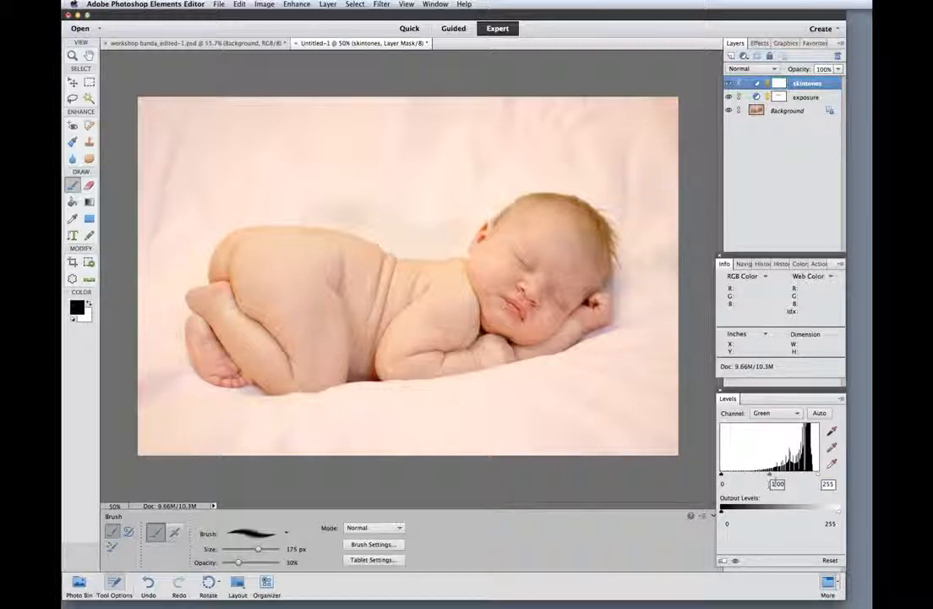
double_click(777, 483)
key(BackSpace)
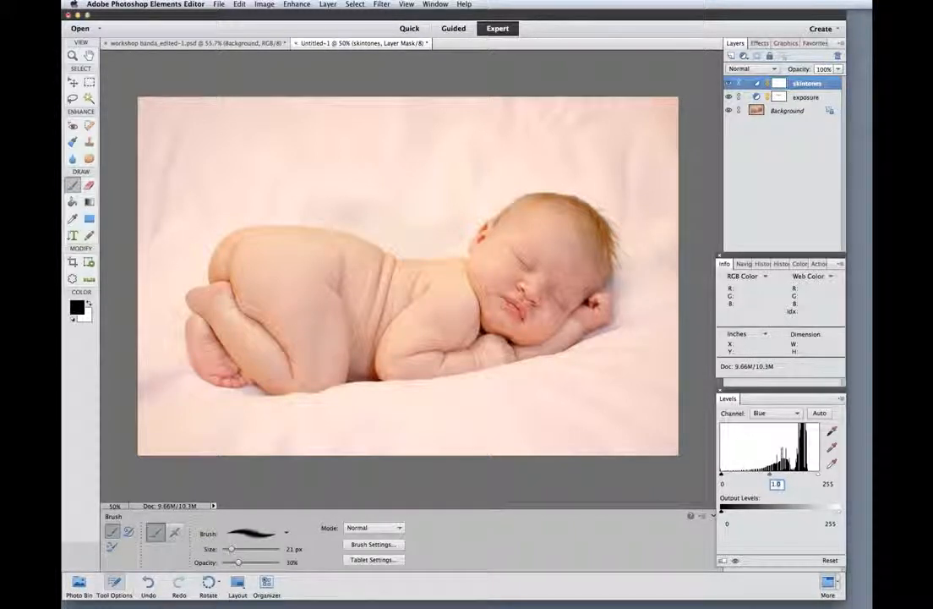
text(2)
key(Tab)
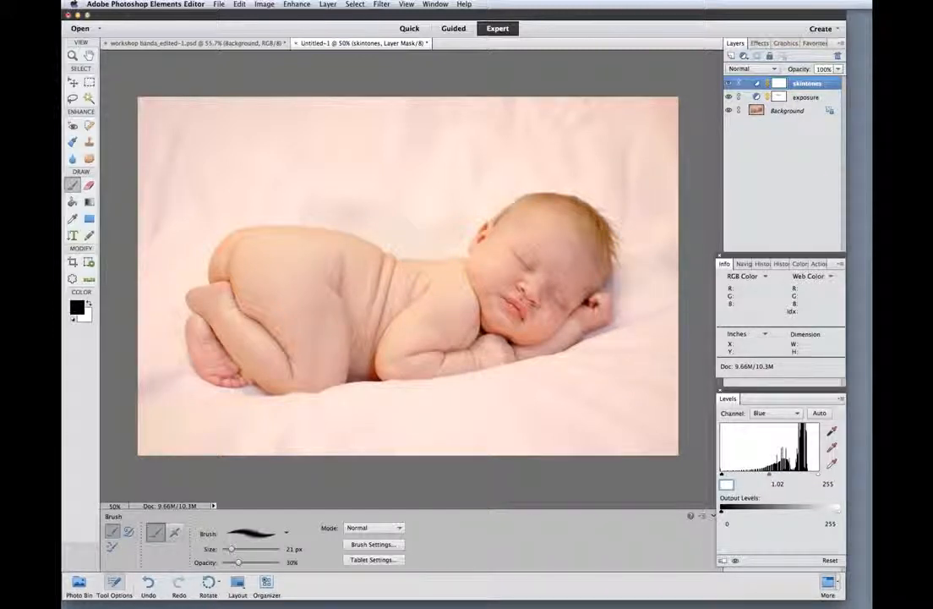
text(15)
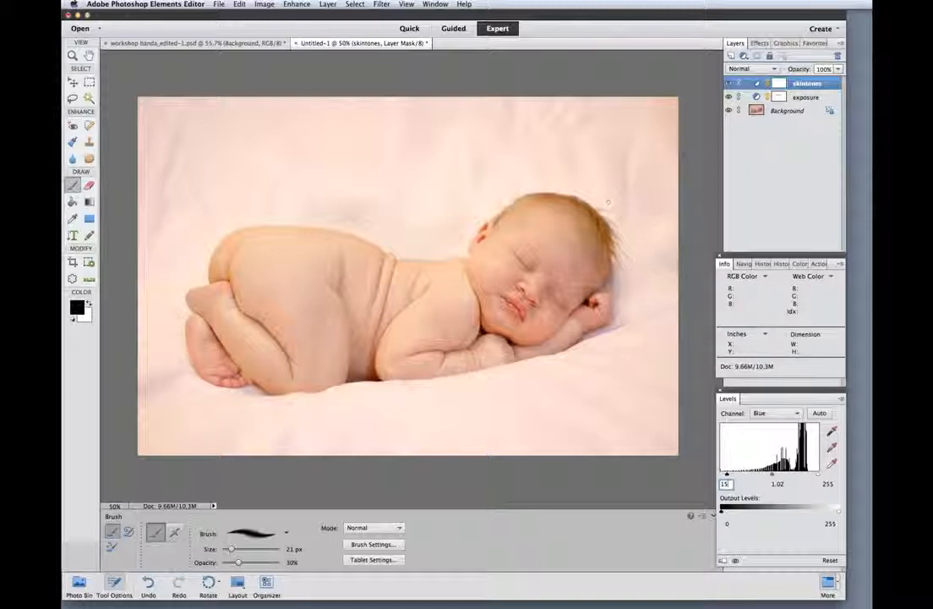
Add a Hue/Saturation adjustment layer above the skintones layer and name it "red skin".
click(742, 56)
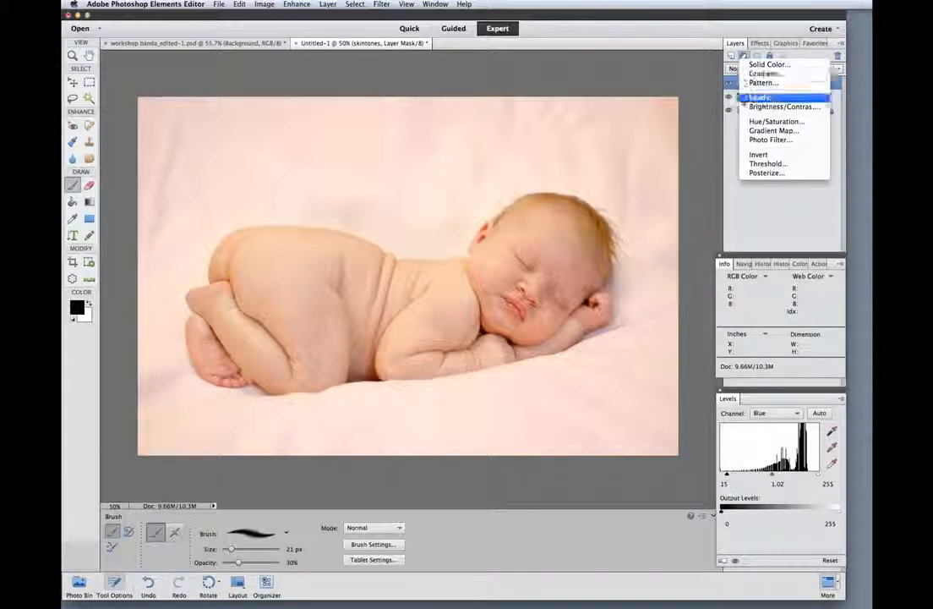
click(749, 121)
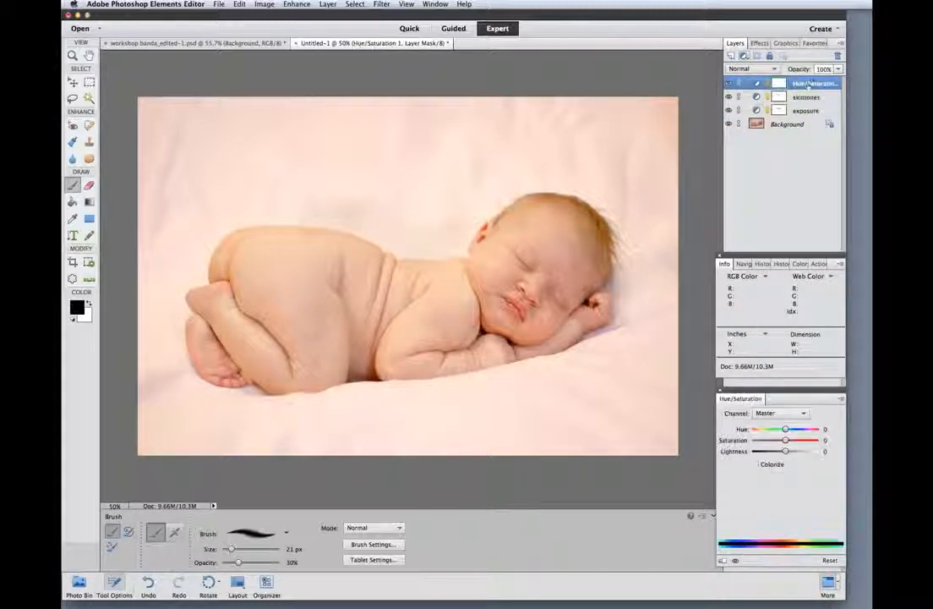
double_click(805, 83)
text(red sk)
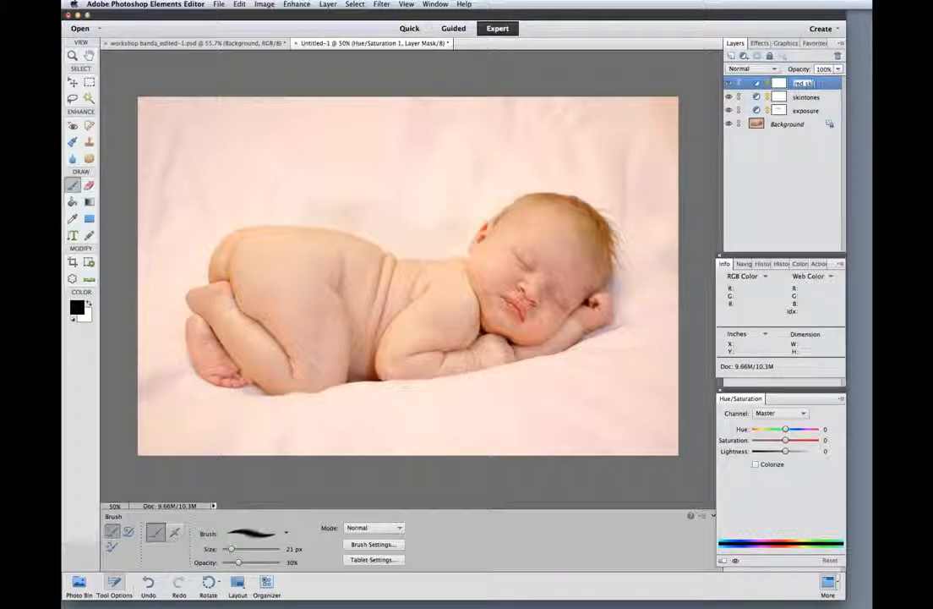
text(in)
key(Return)
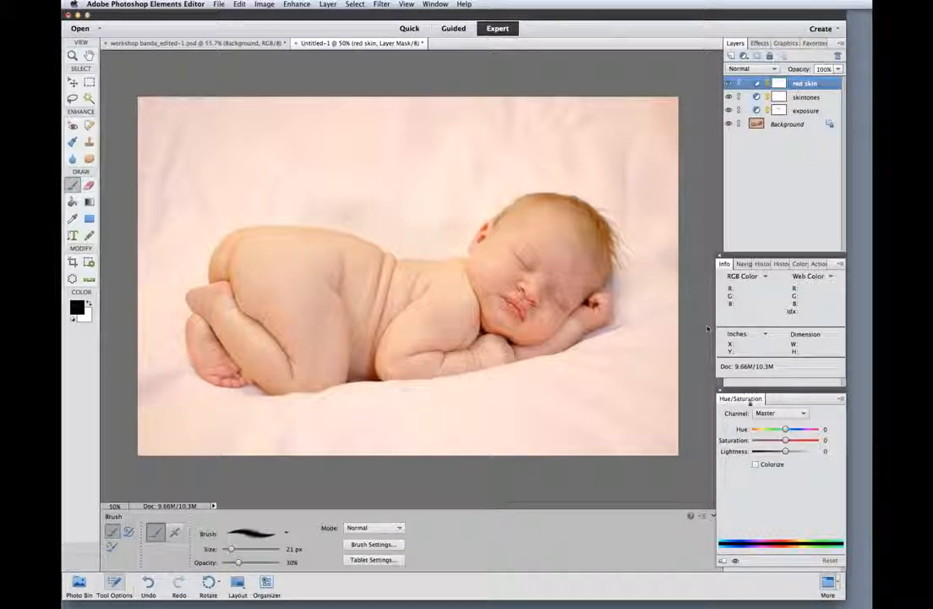
Set the Reds channel of the red skin layer to saturation -6 and lightness -10.
click(770, 413)
click(771, 423)
drag(784, 440, 781, 451)
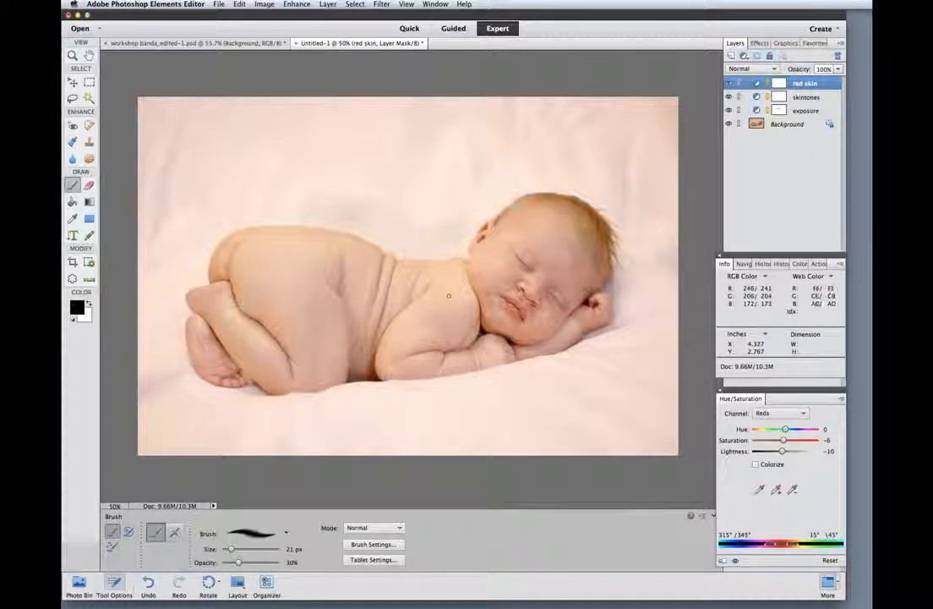
Reduce the red skin layer's opacity to 54%.
click(838, 69)
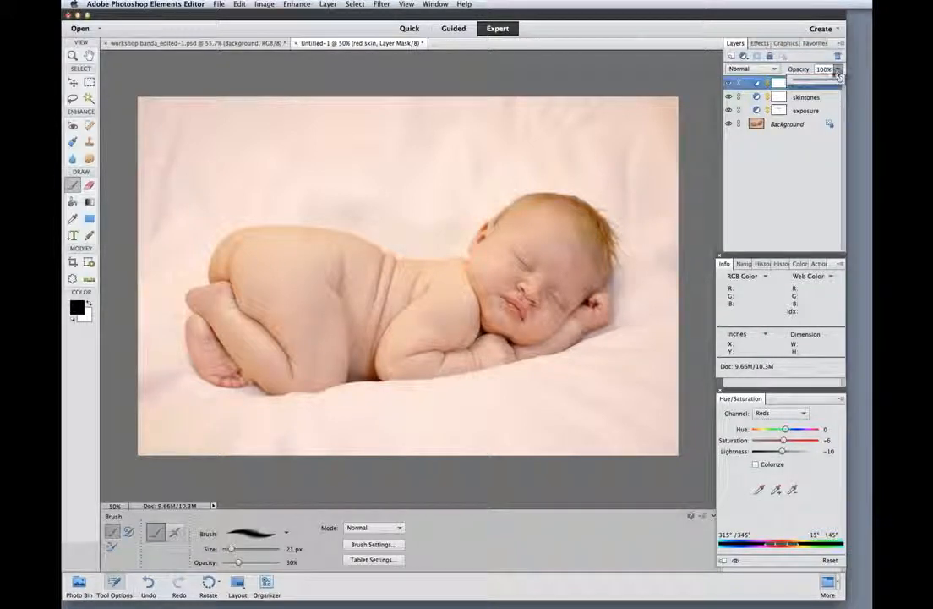
drag(839, 79, 818, 81)
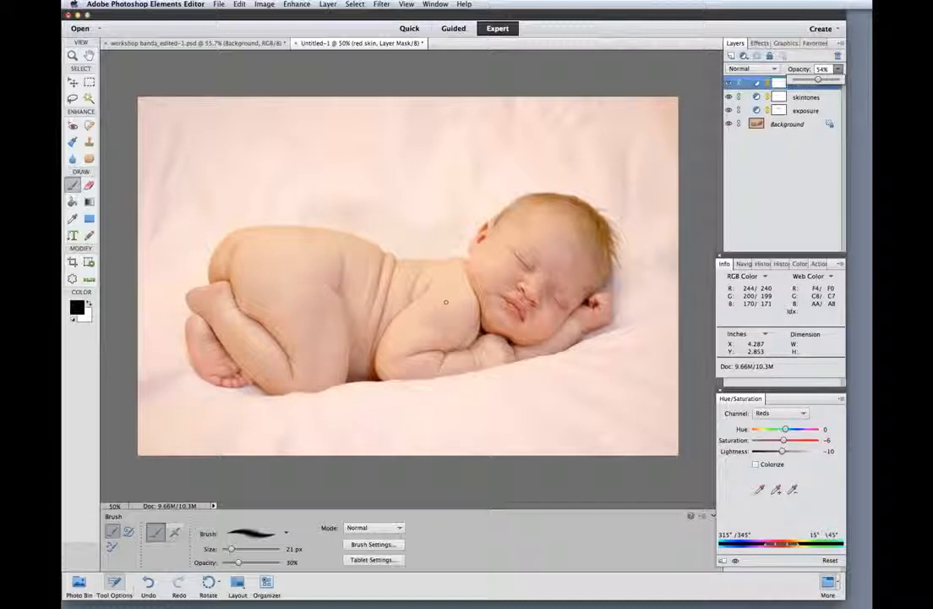
click(553, 384)
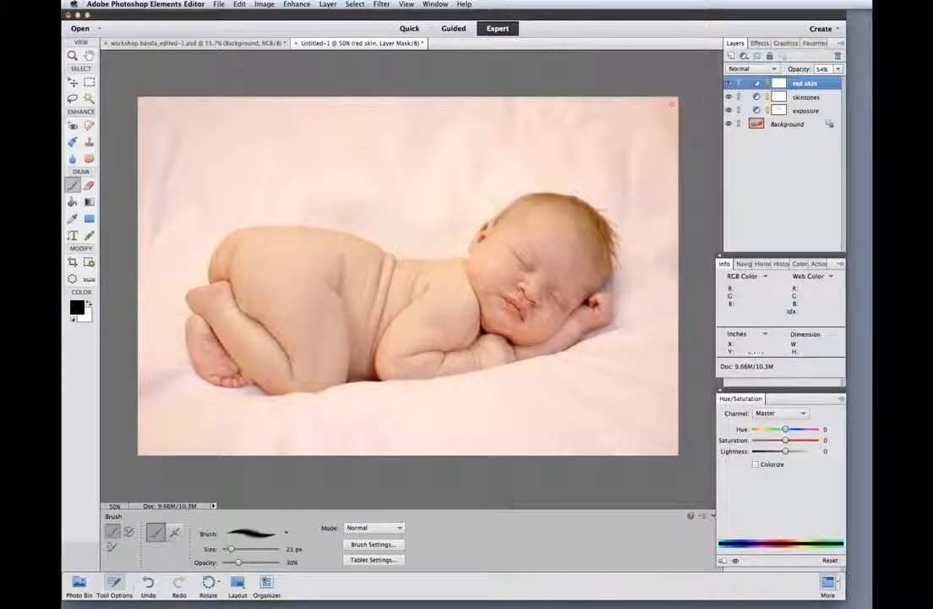
Add a Hue/Saturation adjustment layer named "pink blanket" and set its master saturation to -54.
click(743, 56)
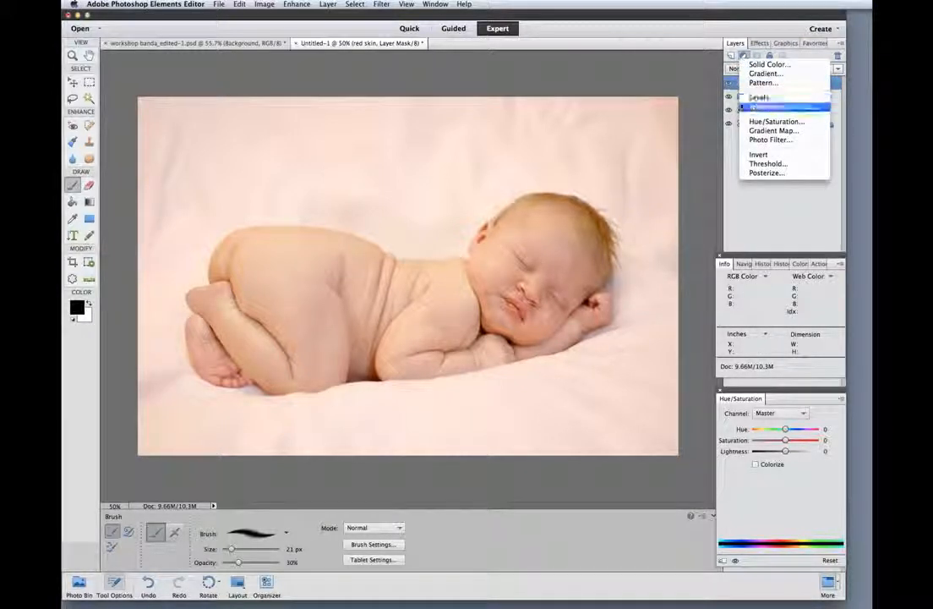
click(785, 121)
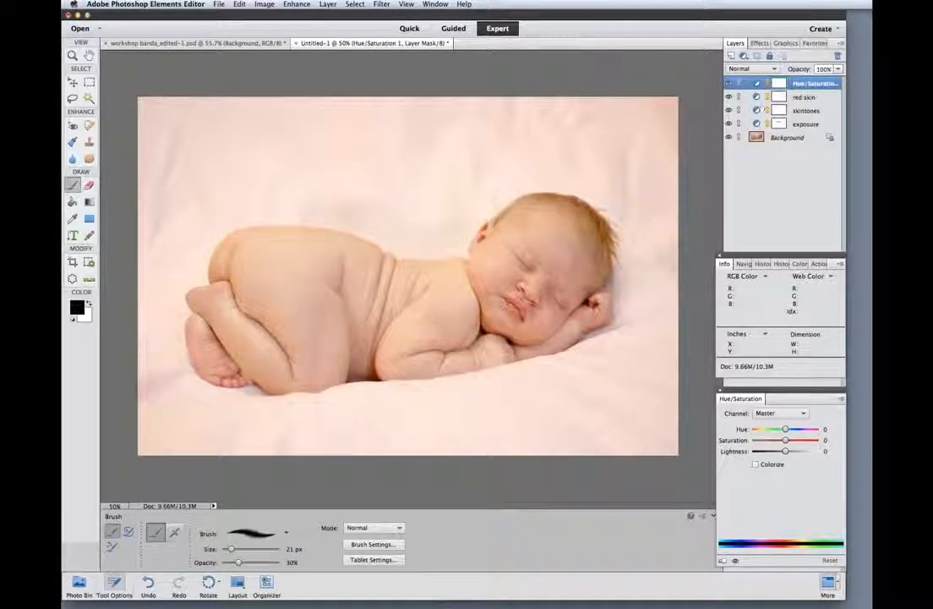
double_click(797, 84)
text(pink 1)
text(lanket)
key(Return)
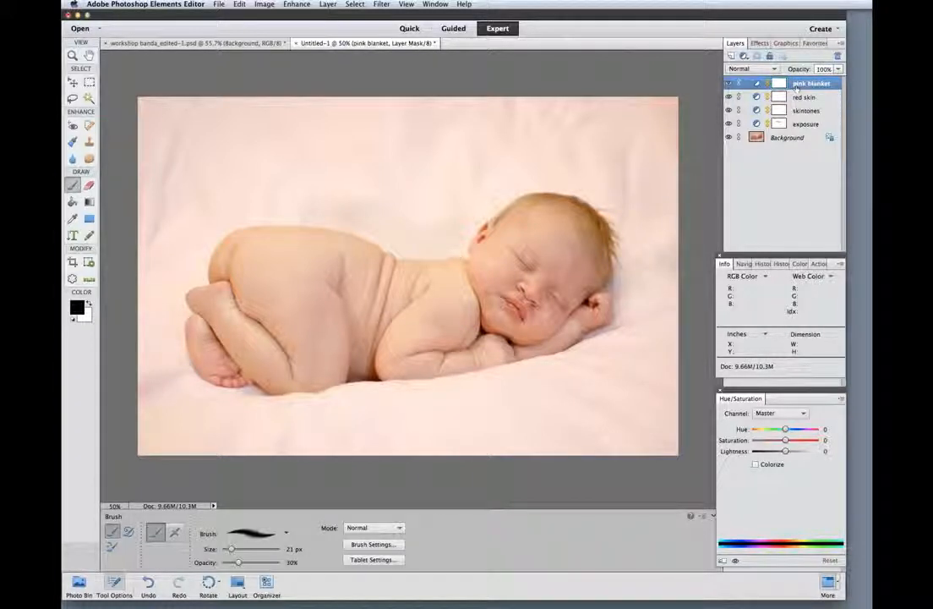
click(769, 441)
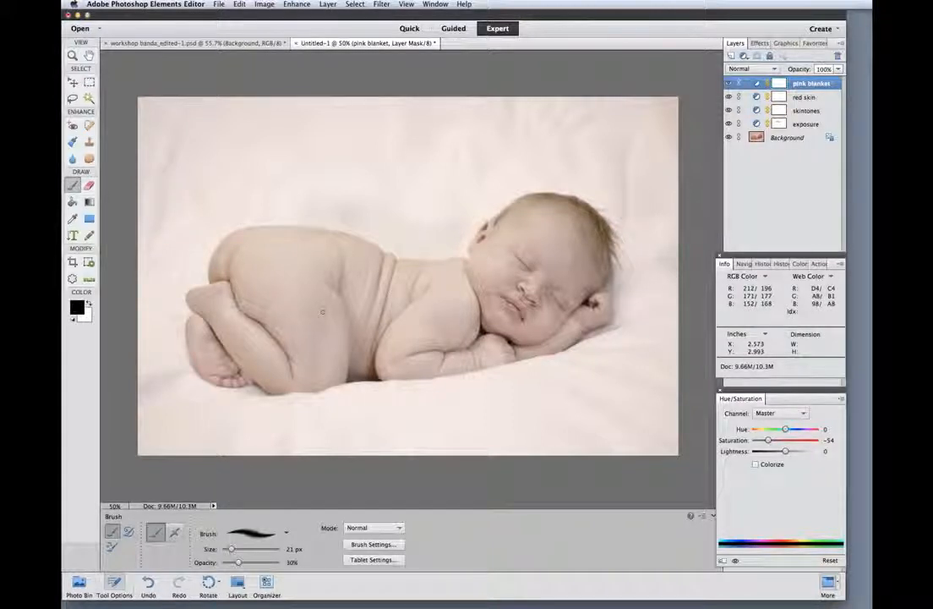
Paint black at 100% opacity on the pink blanket layer's mask over the baby's body and face with a large brush.
key(0)
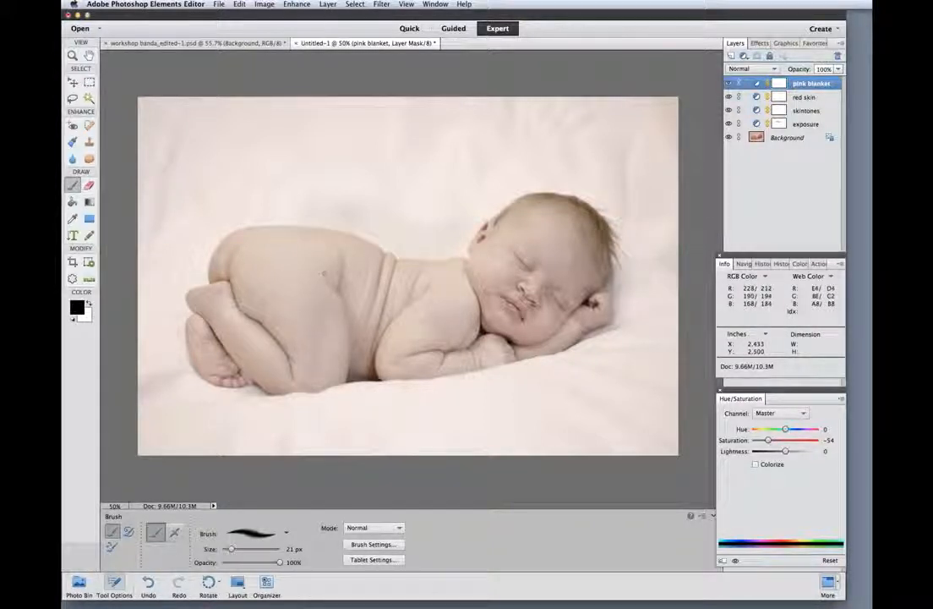
key(])
key(bracketright)
key(bracketright)
key(bracketright)
key(bracketright)
key(bracketright)
key(bracketright)
key(bracketright)
key(bracketright)
key(bracketright)
key(bracketright)
key(bracketright)
key(bracketright)
key(bracketright)
key(bracketright)
key(bracketright)
key(bracketright)
key(bracketright)
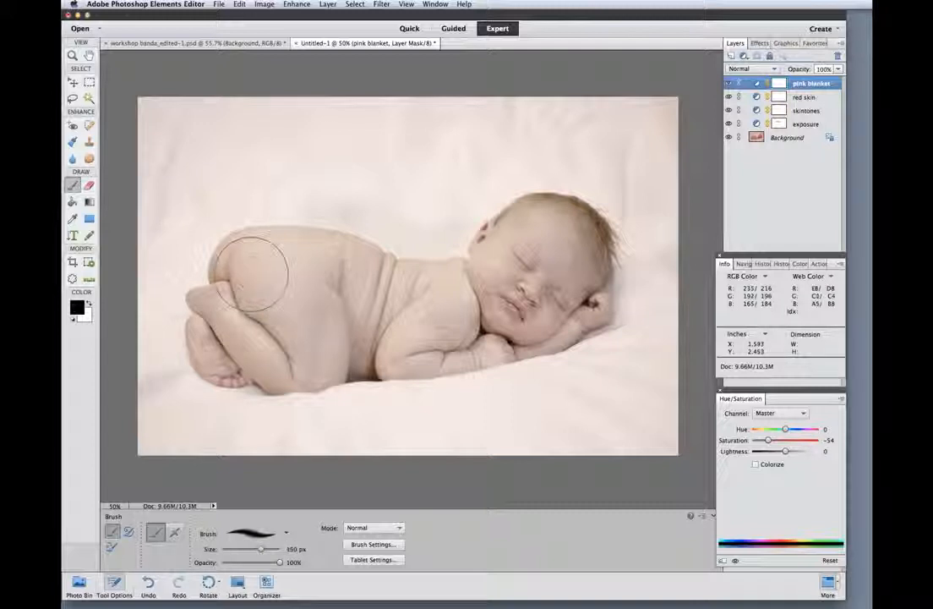
click(250, 271)
mouse_move(250, 270)
mouse_down()
mouse_move(328, 288)
mouse_move(230, 311)
mouse_move(277, 336)
mouse_move(332, 319)
mouse_move(314, 347)
mouse_move(358, 323)
mouse_move(359, 285)
mouse_move(408, 349)
mouse_move(476, 324)
mouse_move(459, 290)
mouse_move(526, 269)
mouse_move(528, 259)
mouse_move(548, 281)
mouse_move(514, 294)
mouse_move(510, 282)
mouse_move(550, 303)
mouse_move(509, 299)
mouse_up()
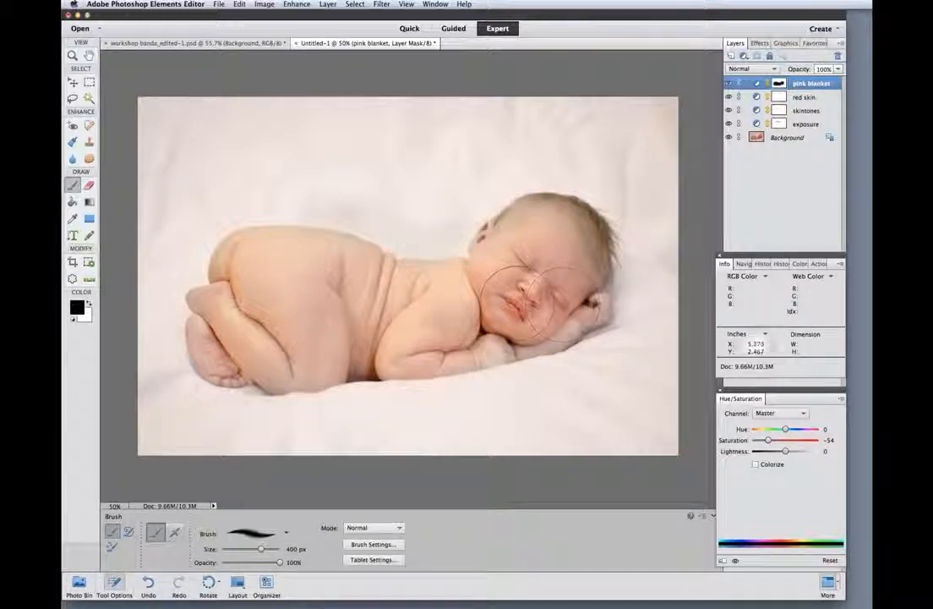
Reduce the brush to 150 px and finish masking the baby's hair, hand and feet on the pink blanket layer.
key([)
key([)
key([)
key([)
key([)
key([)
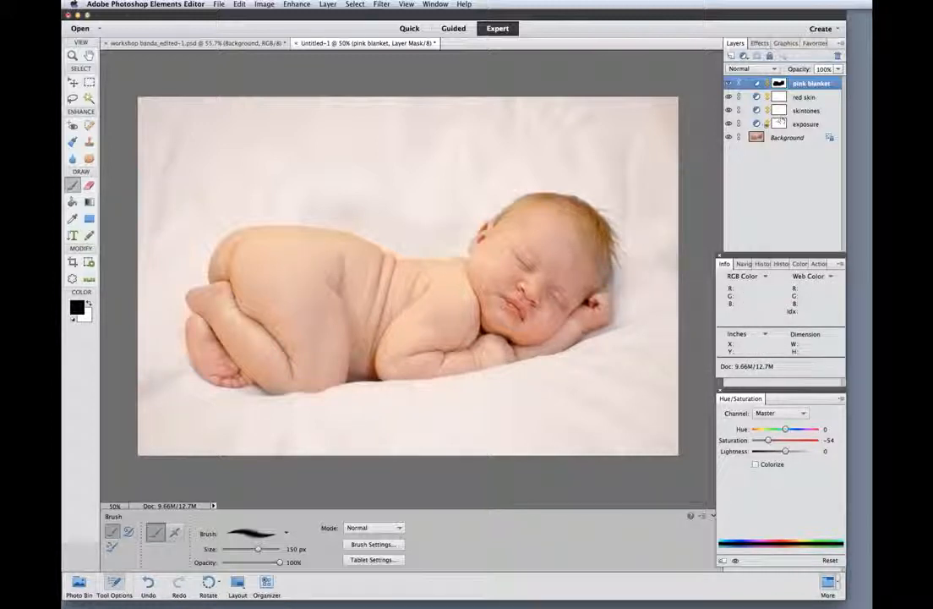
Hide all layers except the Background and add a new blank layer directly above it.
alt+click(728, 138)
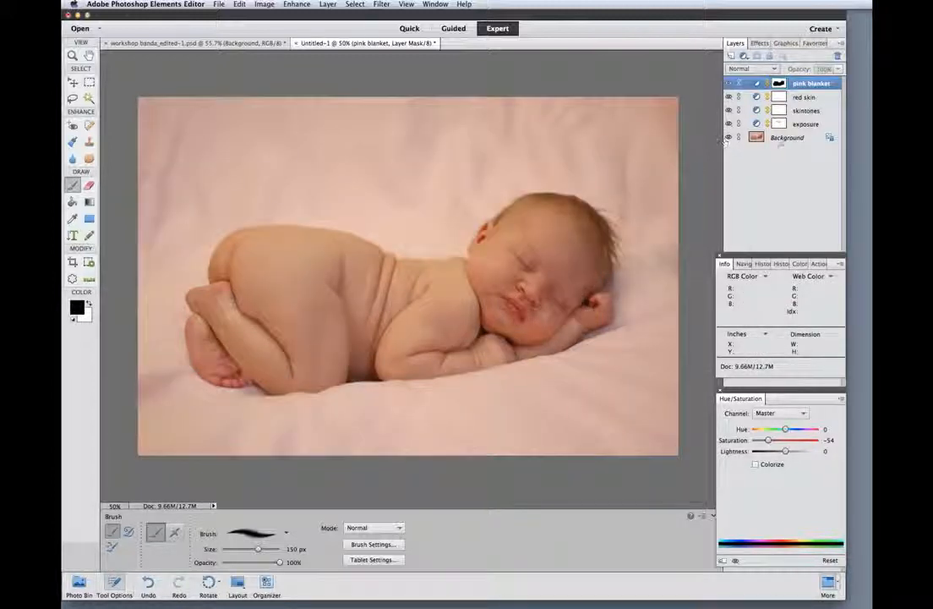
click(782, 139)
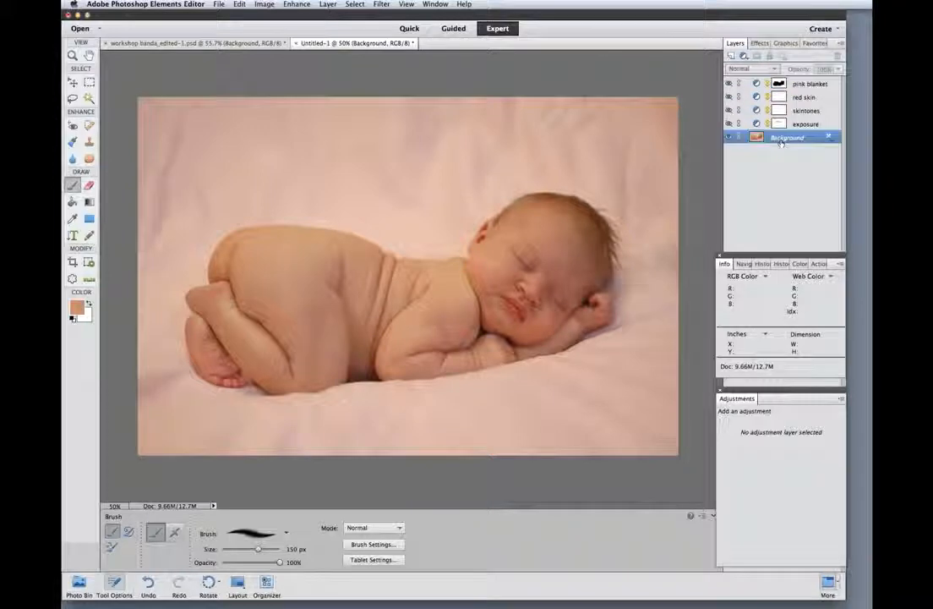
click(732, 56)
Heal the marks on the skin of the baby's bottom and back with a 25 px Content Aware Spot Healing Brush.
scroll(284, 390, up, 1)
key(super+plus)
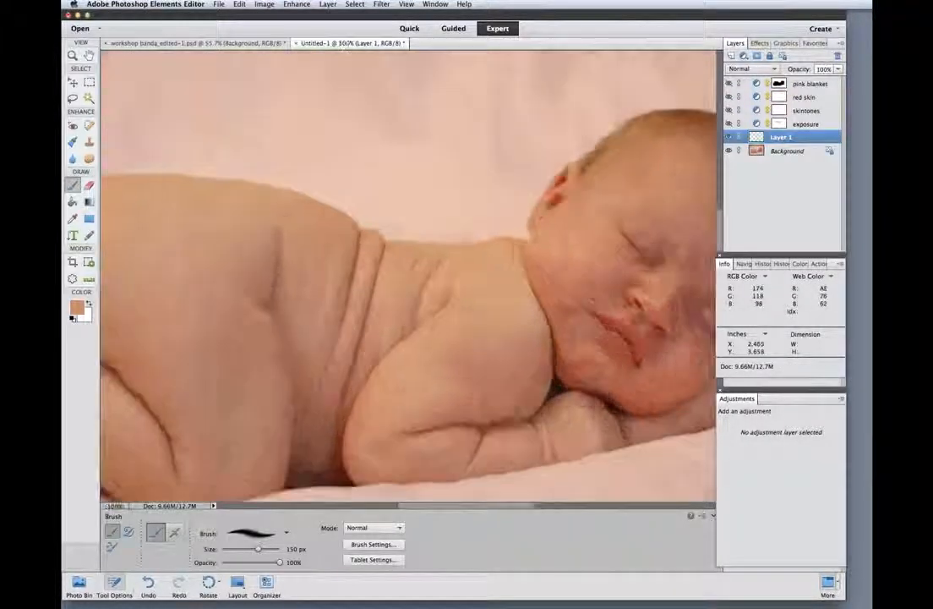
drag(218, 351, 586, 332)
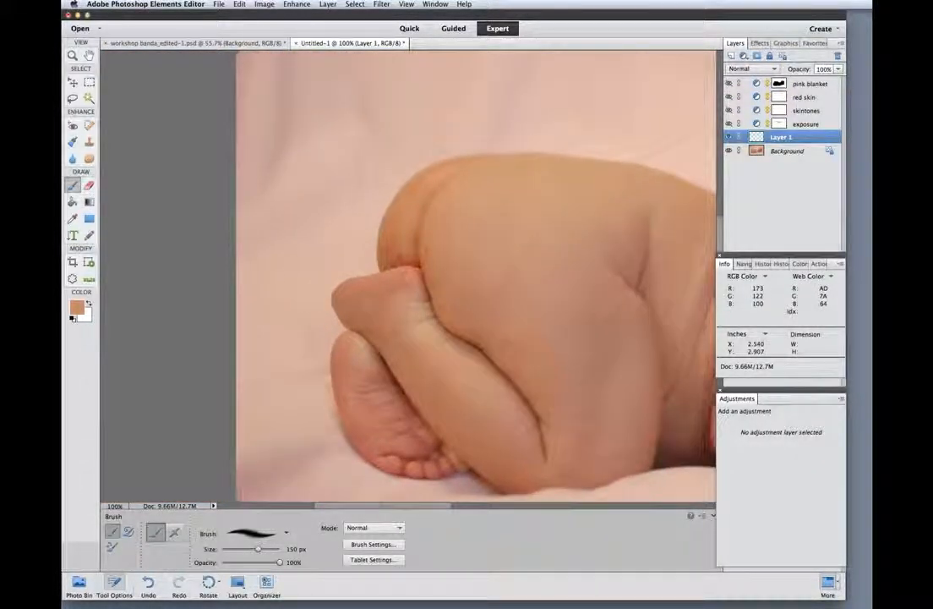
click(87, 125)
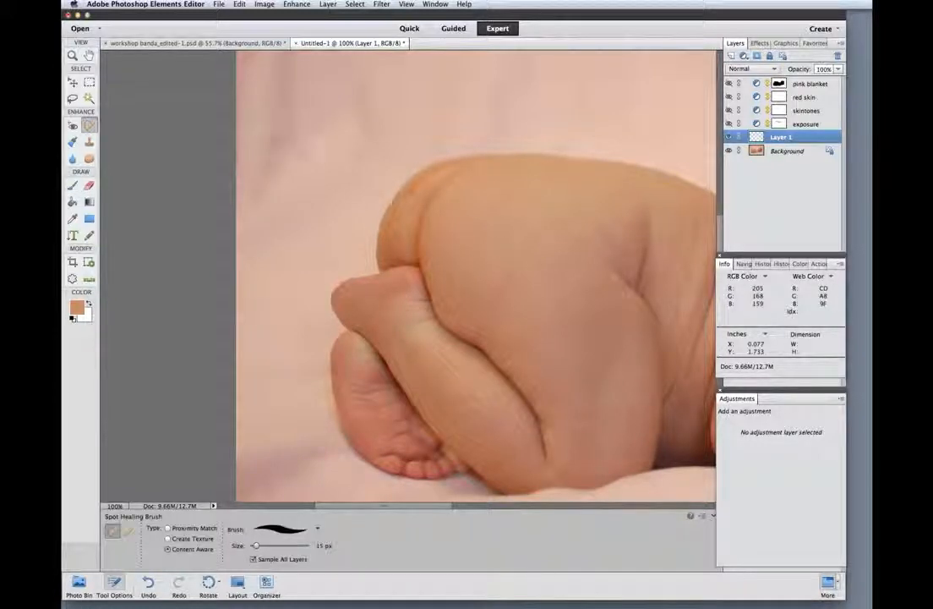
key(bracketright)
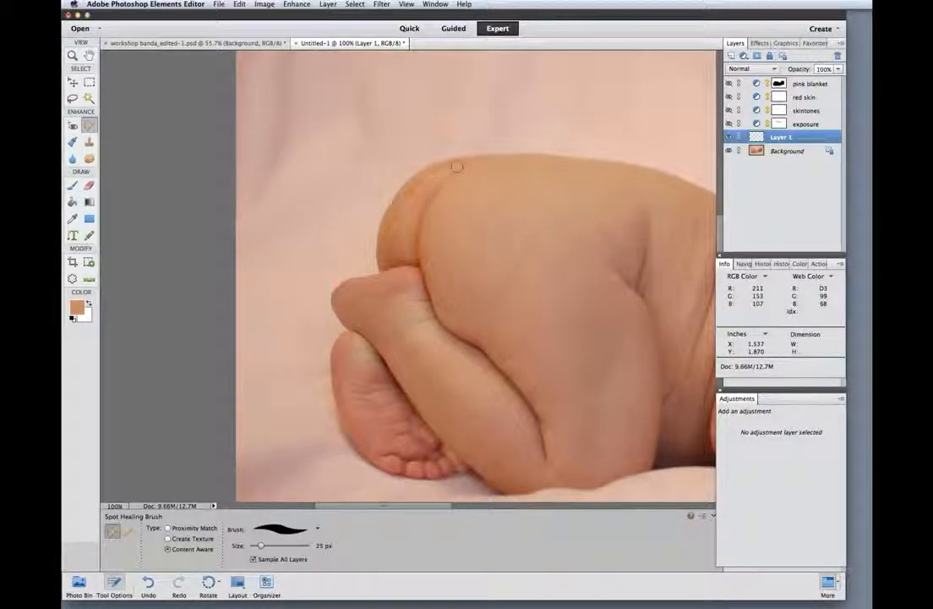
mouse_move(457, 162)
mouse_down()
mouse_move(407, 193)
mouse_move(396, 228)
mouse_move(397, 215)
mouse_move(391, 248)
mouse_up()
click(426, 175)
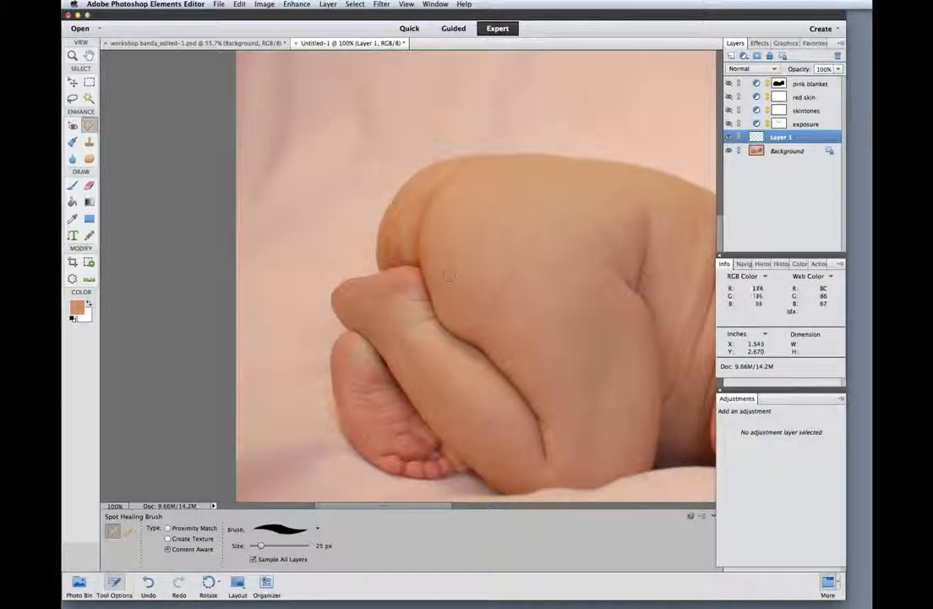
drag(394, 248, 399, 245)
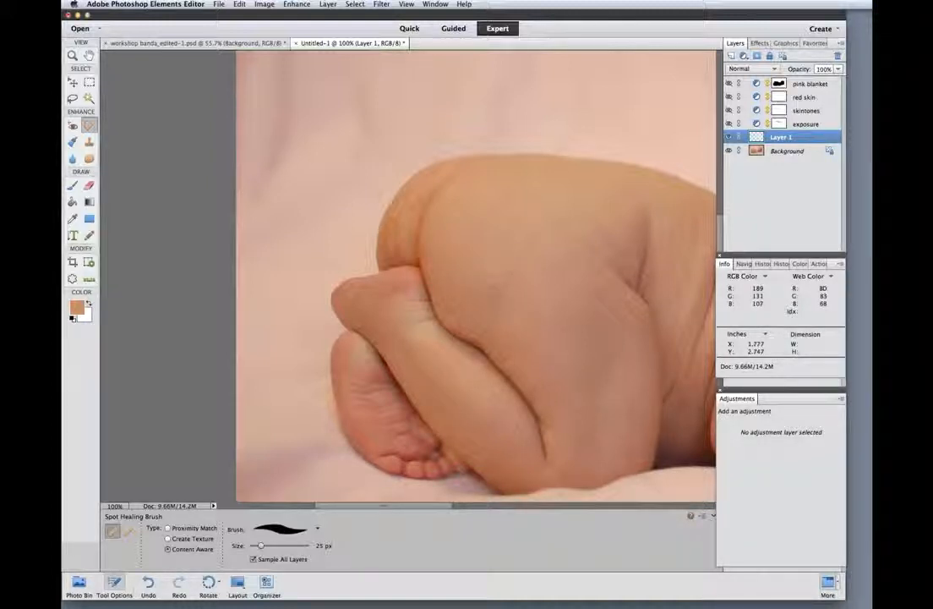
mouse_move(496, 296)
mouse_down()
mouse_move(515, 276)
mouse_move(523, 246)
mouse_move(553, 215)
mouse_up()
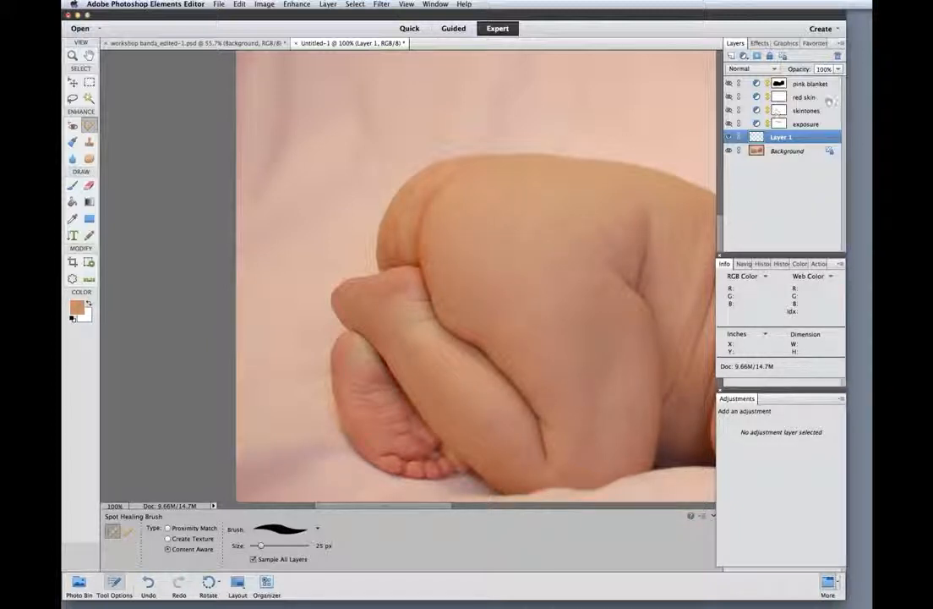
Rename the layer holding the skin healing as "clone".
double_click(780, 137)
text(clone)
key(Return)
Add a new blank layer above the clone layer and name it "color tone".
click(736, 54)
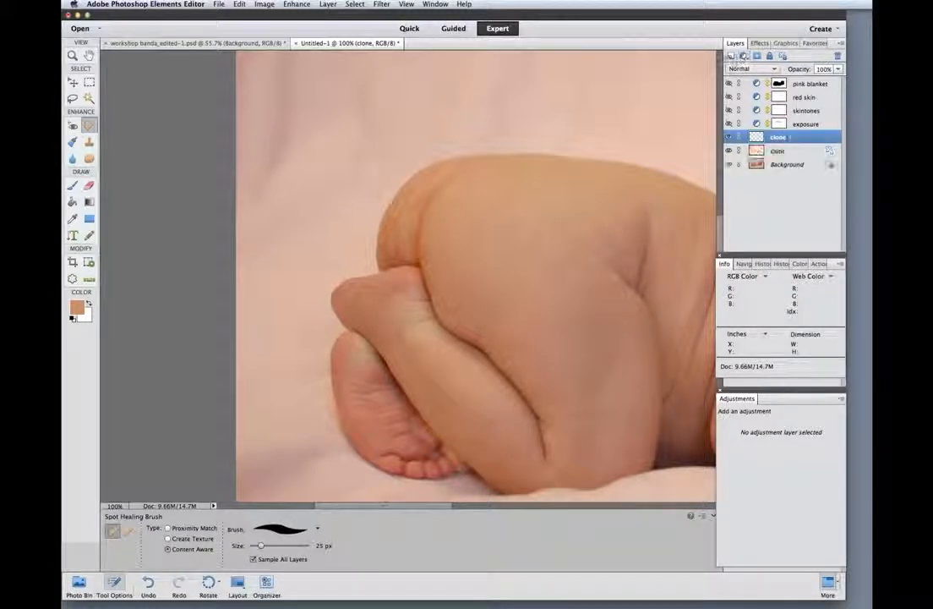
double_click(776, 142)
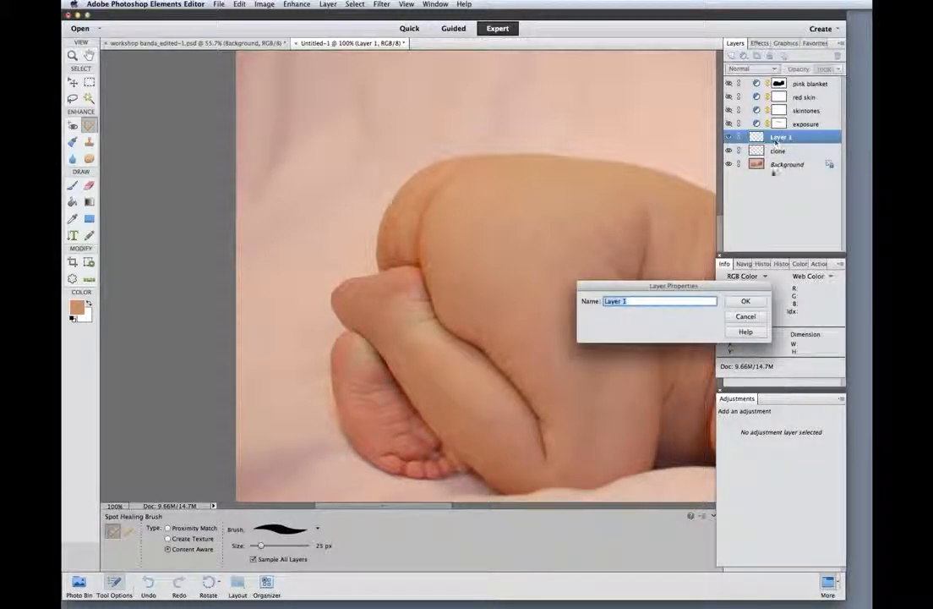
text(t)
text(olor tone)
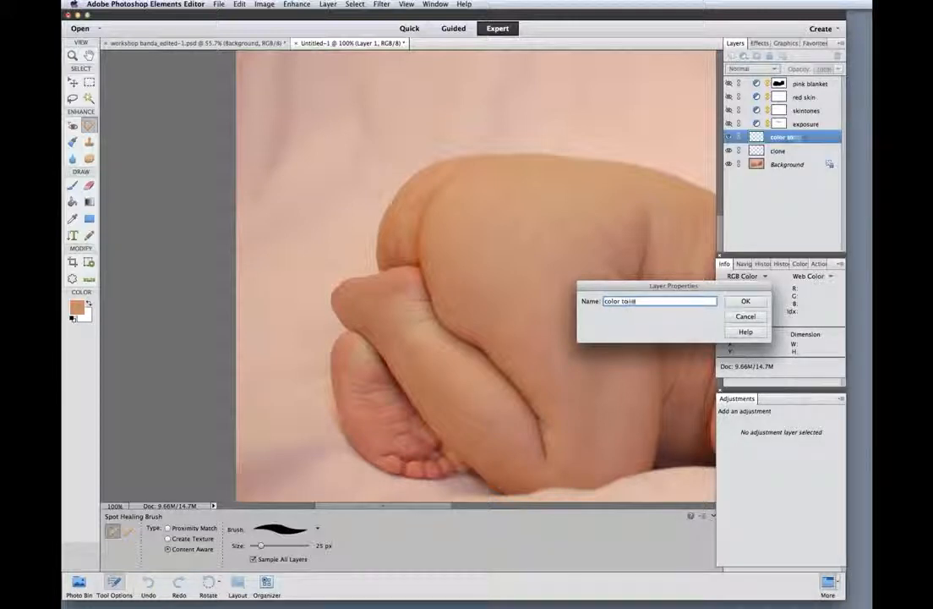
key(Return)
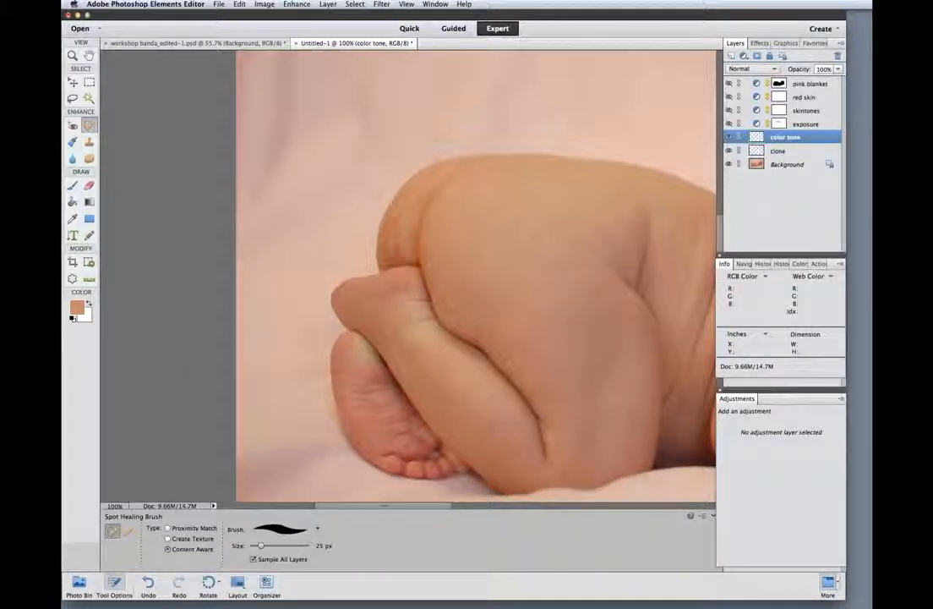
Even out the discoloured skin on the baby's bottom with a 50 px skin-coloured brush at 30% opacity in Color mode.
key(b)
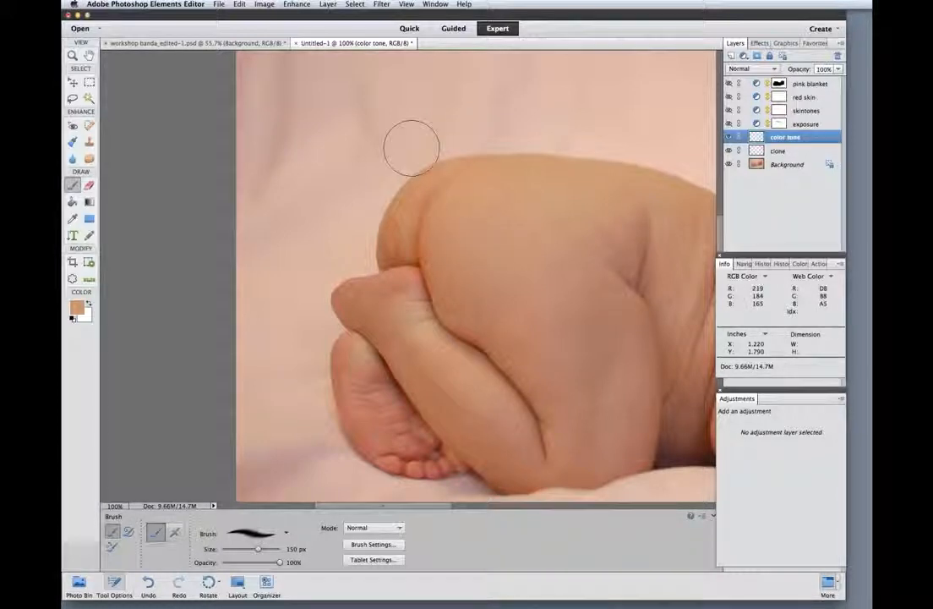
key(bracketleft)
key(bracketleft)
key(bracketleft)
key(bracketleft)
key(bracketleft)
key(bracketleft)
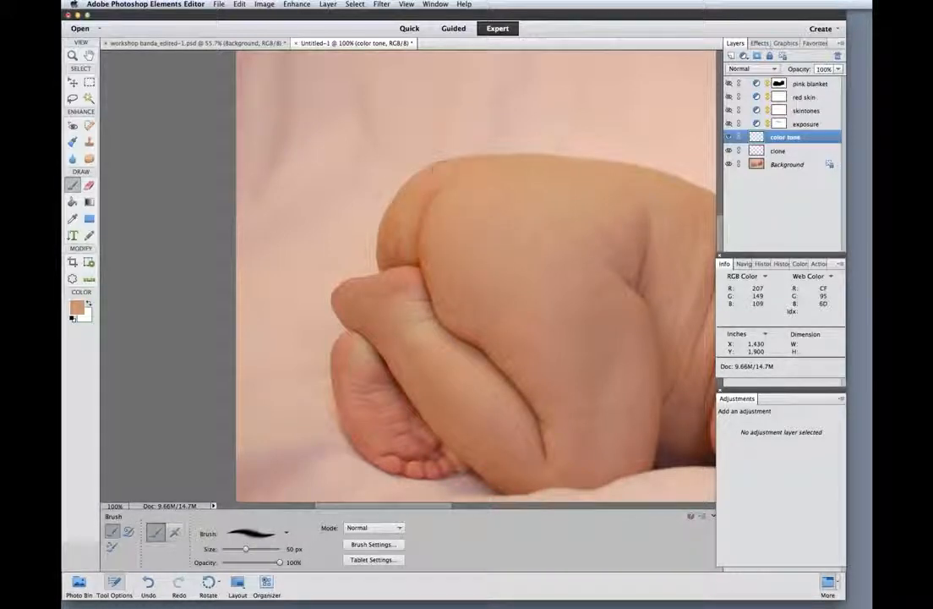
click(239, 562)
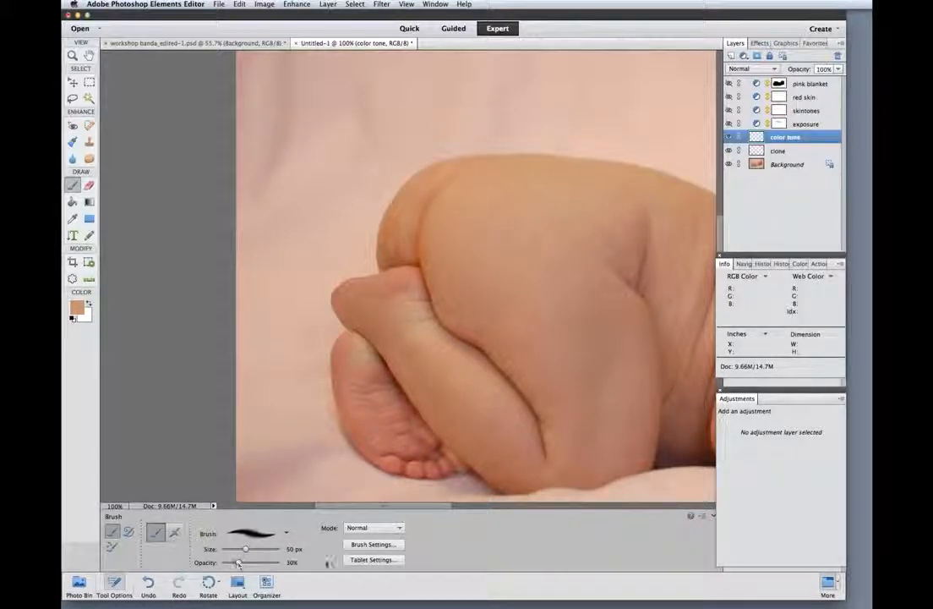
click(375, 527)
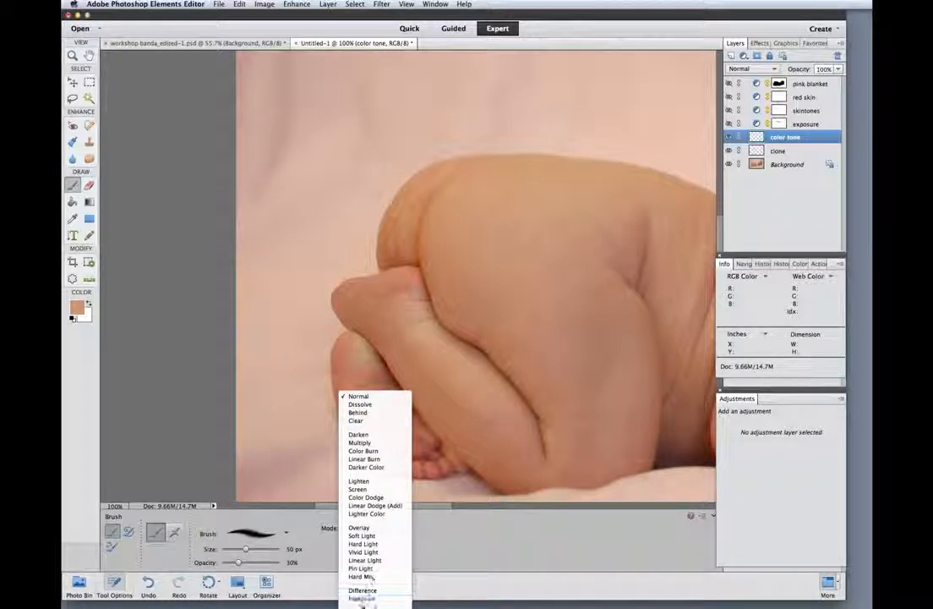
click(363, 590)
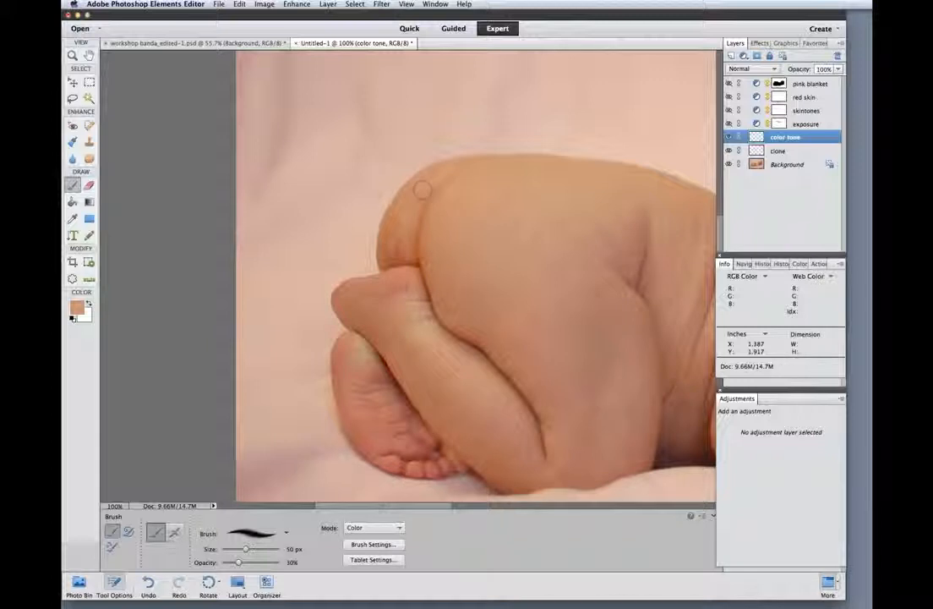
drag(394, 217, 391, 224)
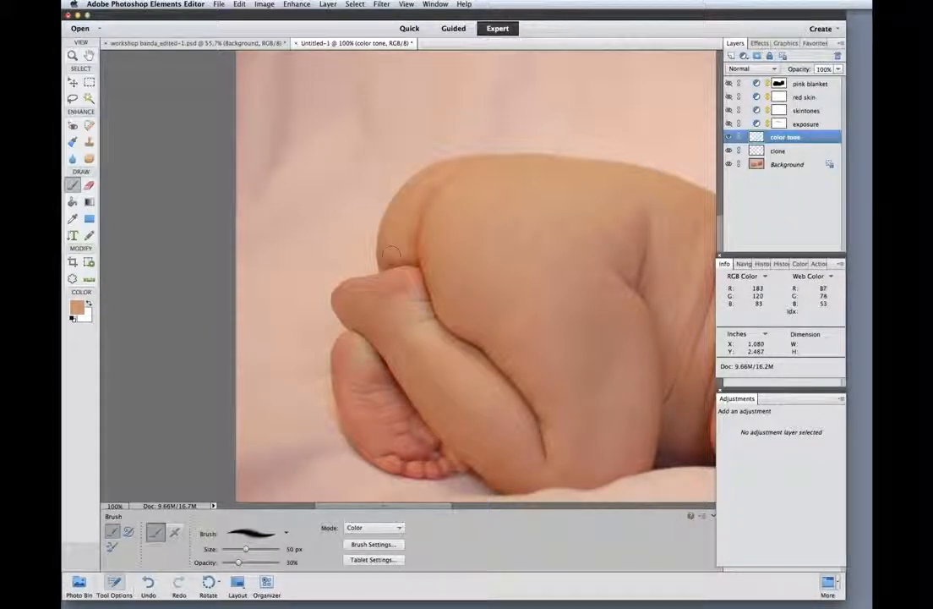
drag(398, 253, 397, 246)
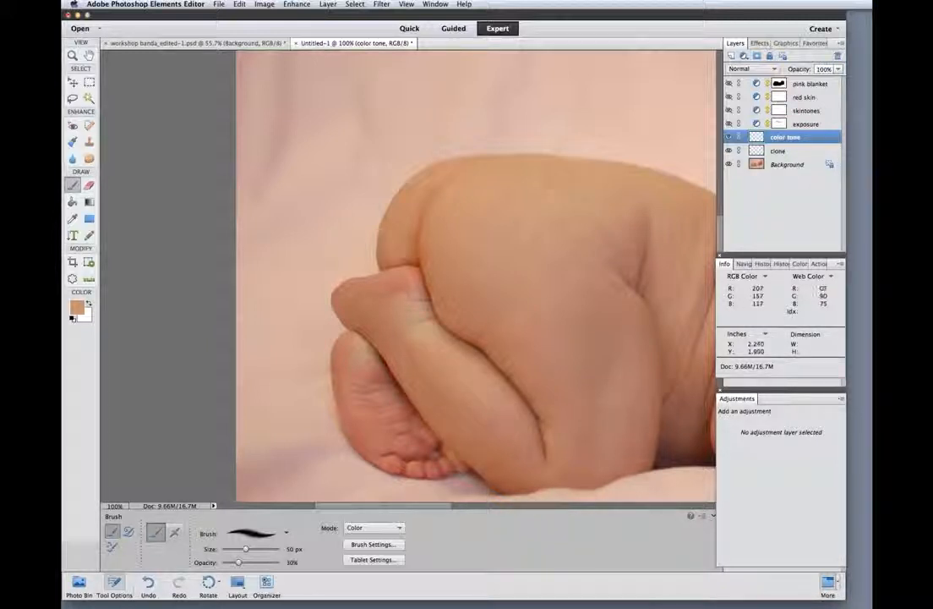
Compare the whole photo with and without the color tone and clone layers.
key(ctrl+0)
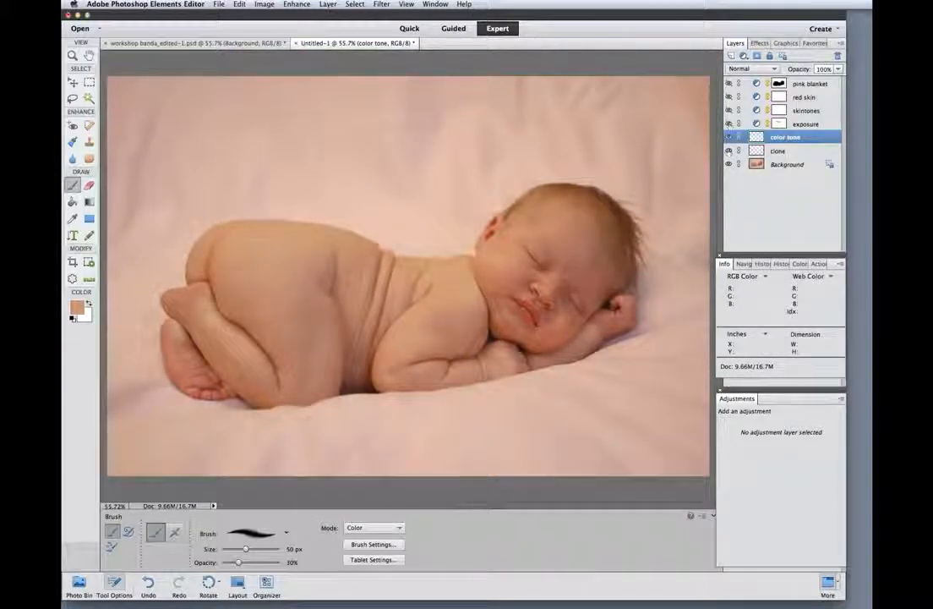
click(729, 137)
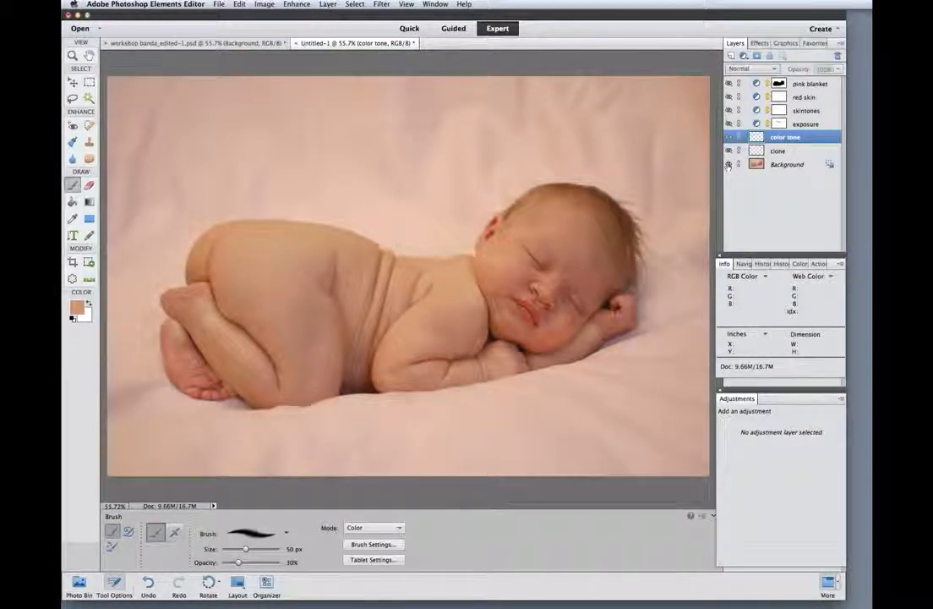
alt+click(729, 165)
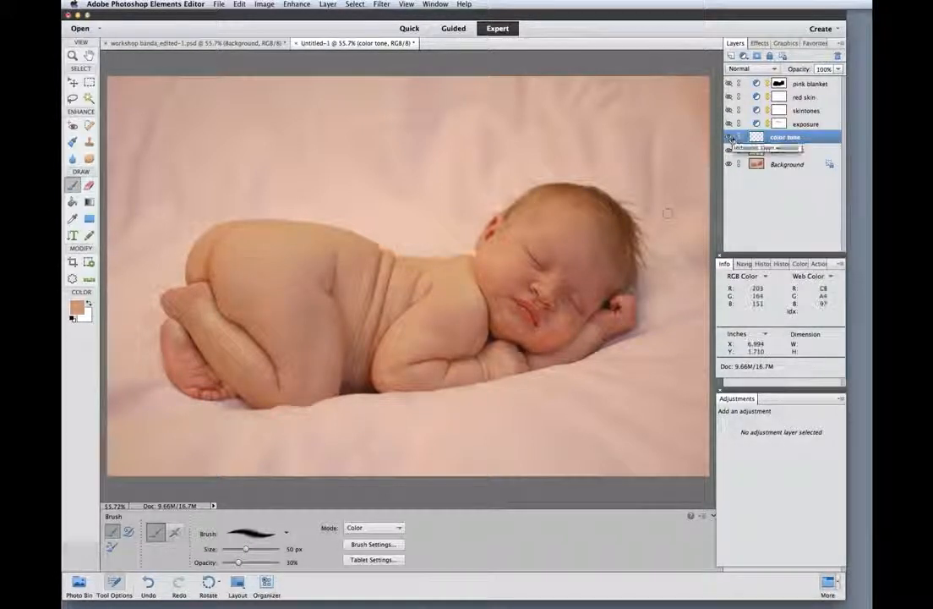
On the clone layer, heal the blemishes on the baby's cheek and chin with the 25 px Spot Healing Brush.
key(super+equal)
key(super+equal)
key(super+equal)
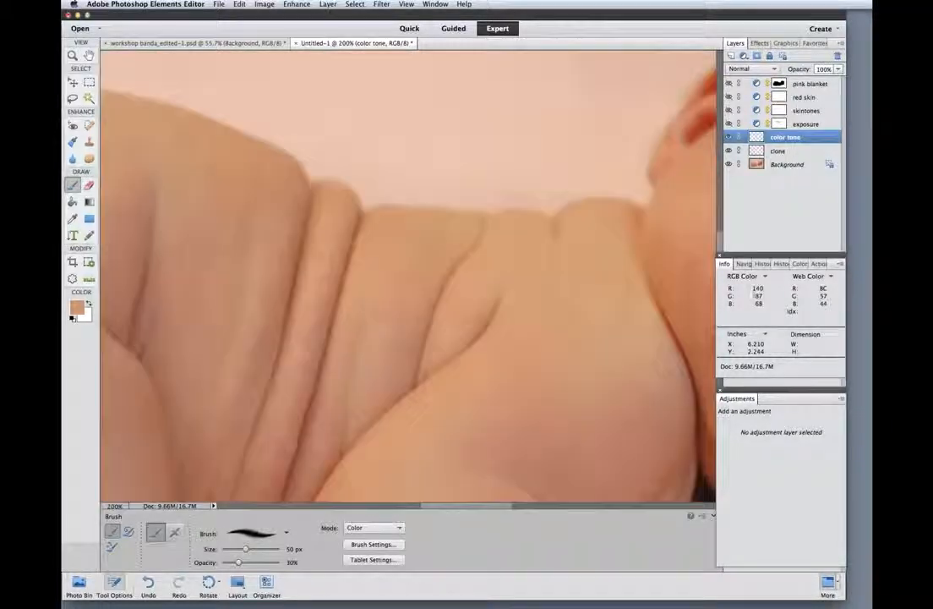
mouse_move(646, 256)
mouse_down()
mouse_move(260, 290)
mouse_move(175, 260)
mouse_up()
key(j)
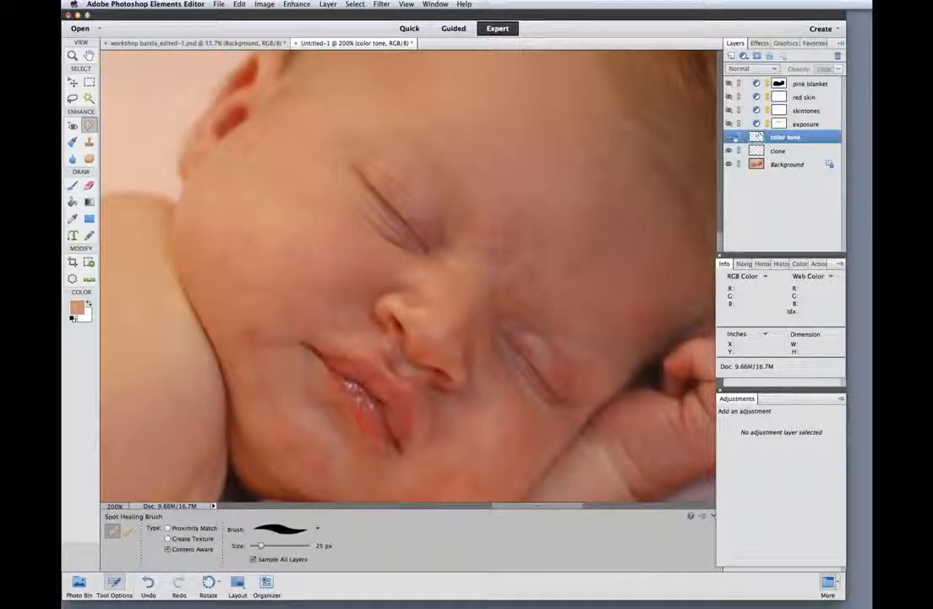
click(757, 150)
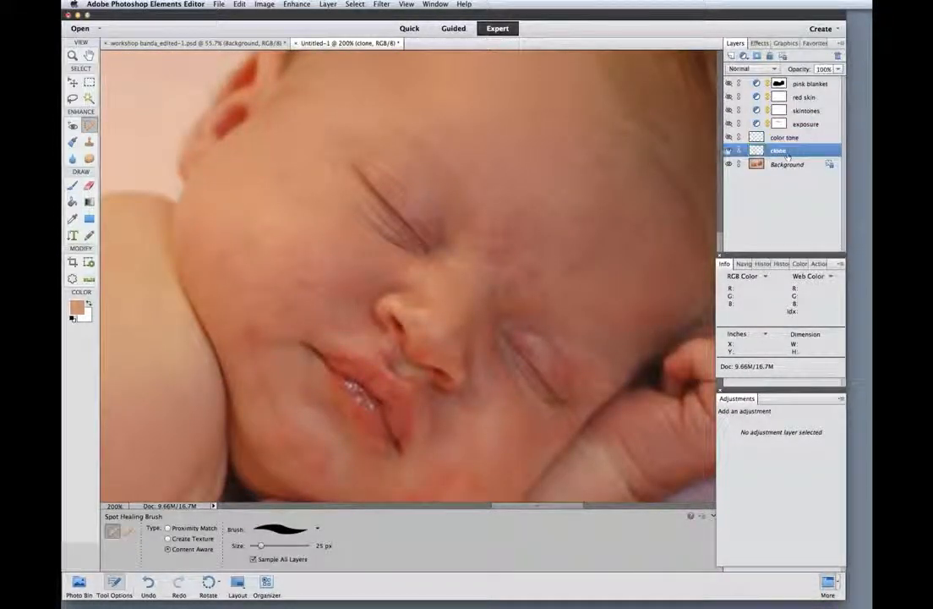
click(309, 263)
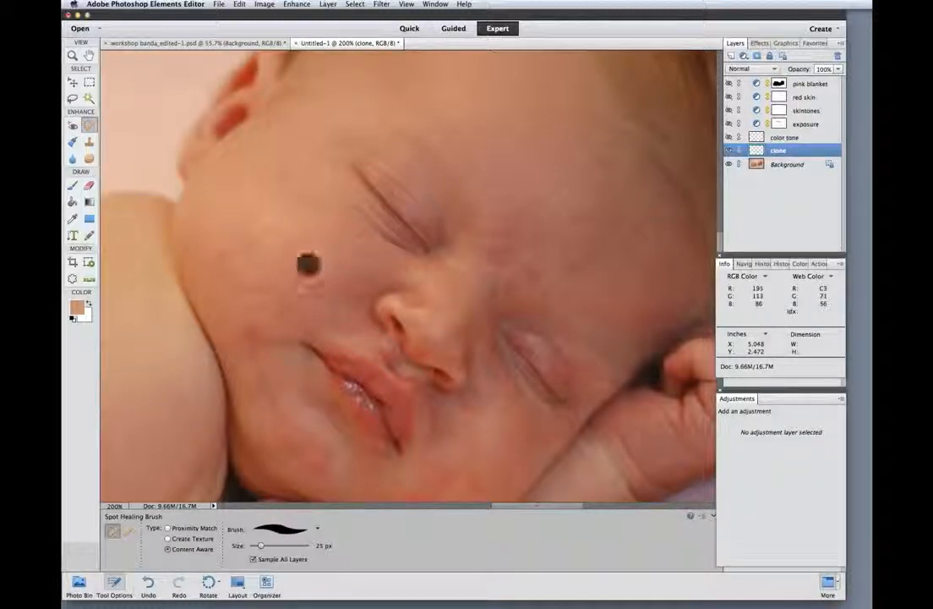
click(307, 280)
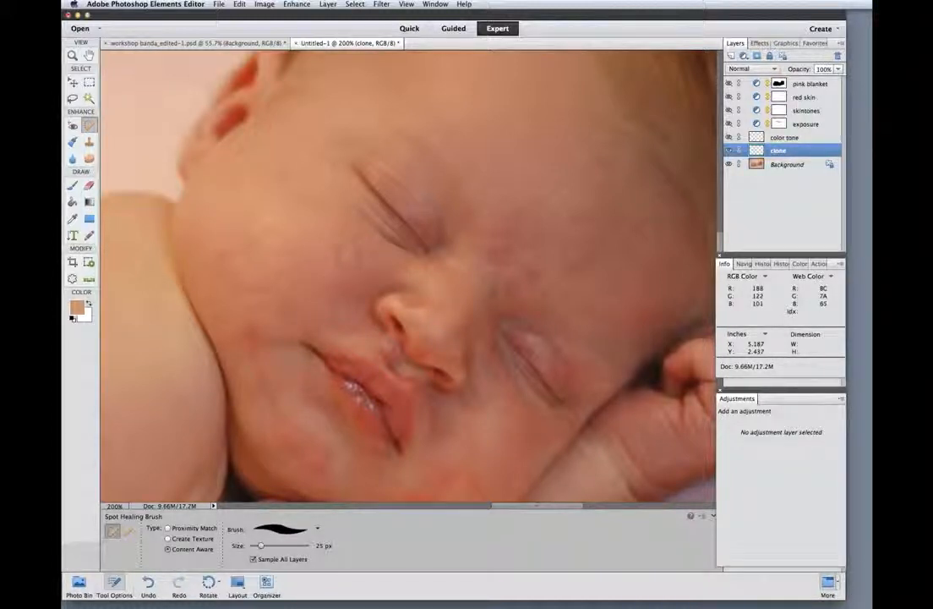
click(348, 253)
click(281, 254)
click(262, 322)
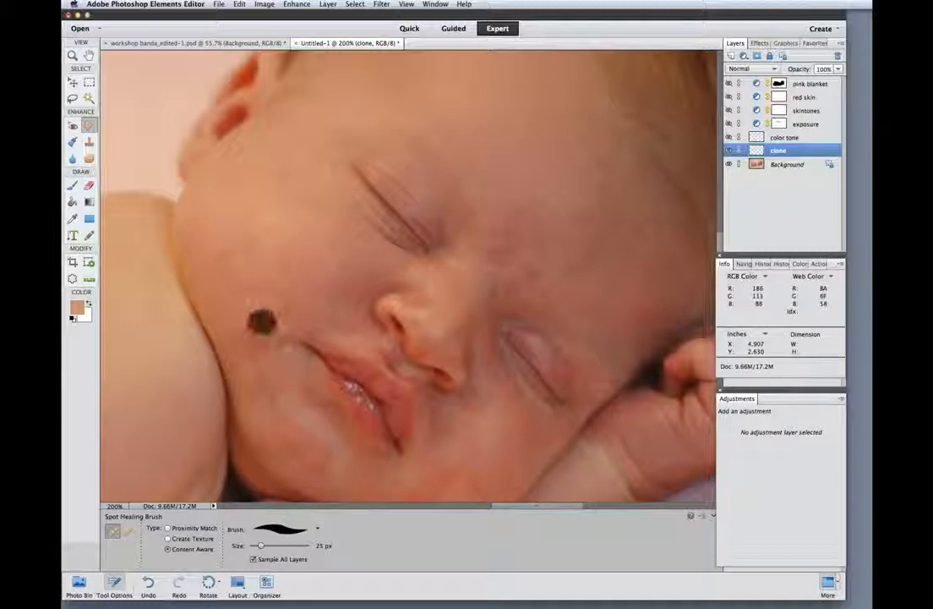
mouse_move(262, 321)
mouse_down()
mouse_move(254, 364)
mouse_move(266, 411)
mouse_move(279, 441)
mouse_move(304, 452)
mouse_move(287, 424)
mouse_move(269, 431)
mouse_up()
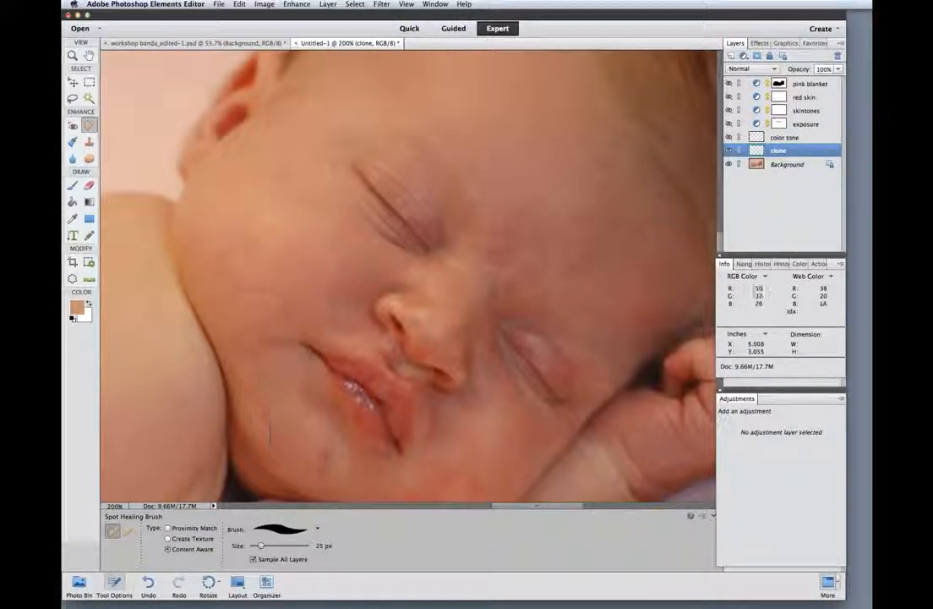
click(485, 475)
click(478, 483)
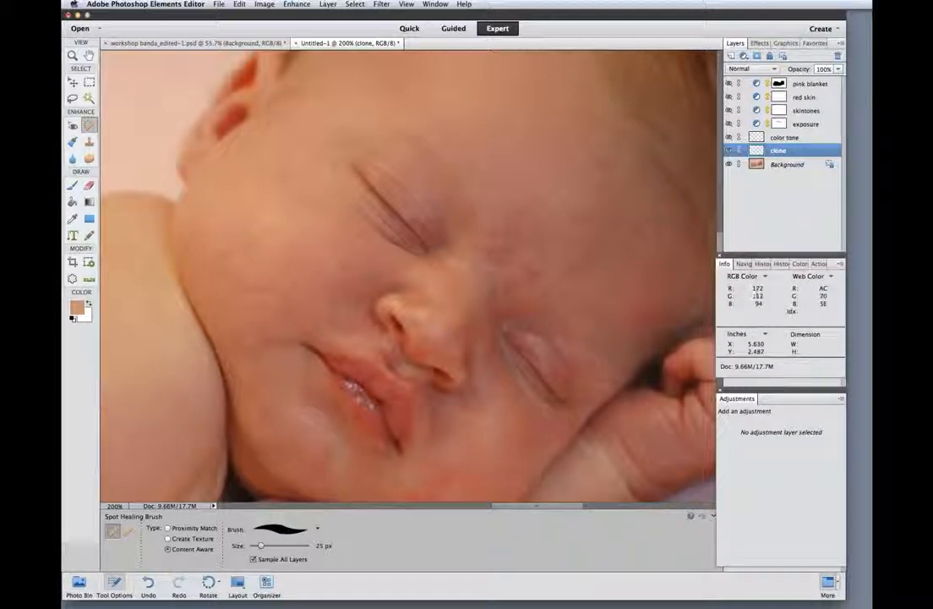
On the clone layer, heal the blotches between the baby's brows, on the forehead and on the forearm with the 25 px Spot Healing Brush.
click(497, 230)
click(526, 194)
click(520, 194)
click(554, 206)
click(569, 272)
click(633, 471)
click(630, 445)
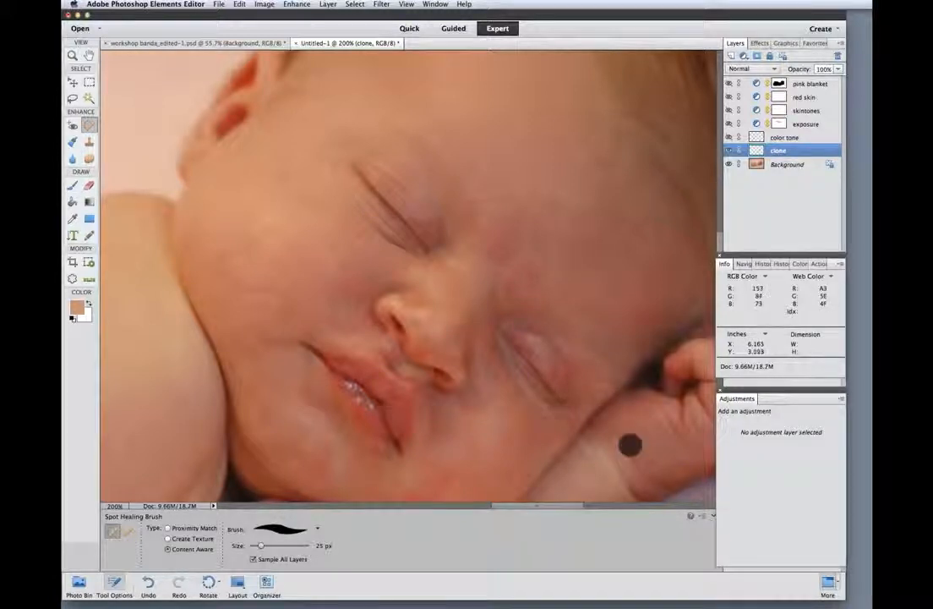
On the color tone layer, even out the baby's cheek and mouth area with a 70 px skin-coloured brush at 30% opacity in Color mode.
scroll(630, 444, up, 5)
scroll(625, 423, down, 8)
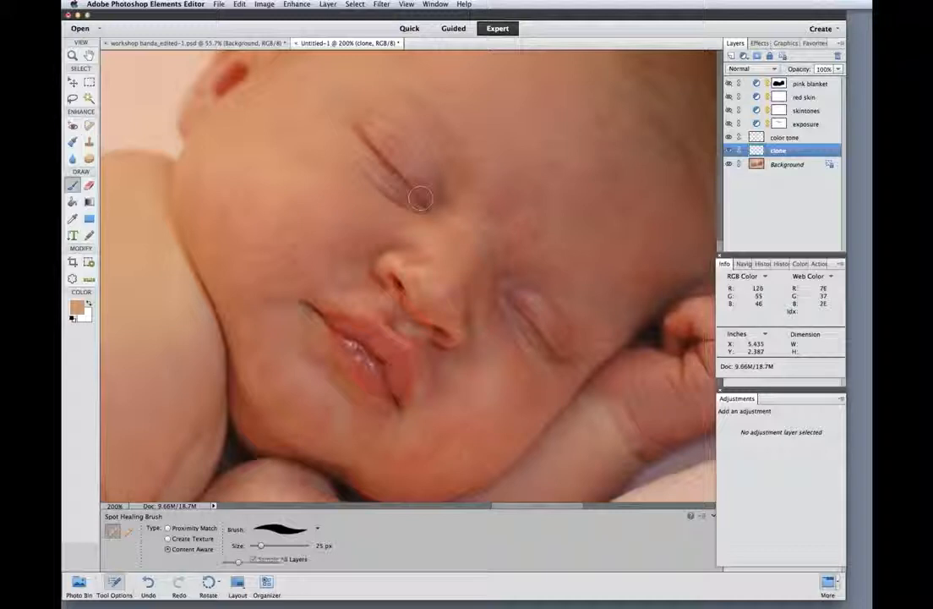
key(b)
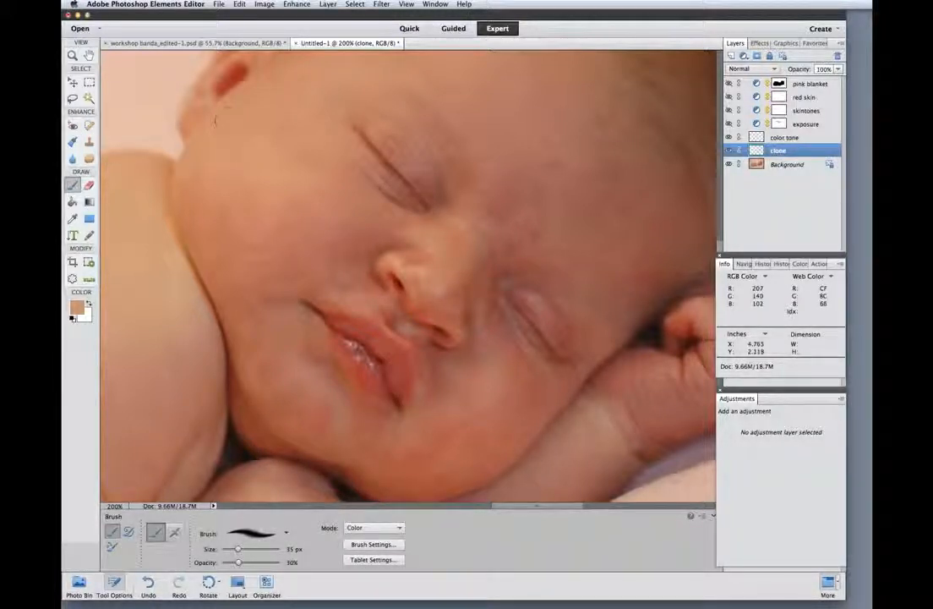
key(bracketright)
key(bracketright)
key(bracketright)
key(bracketright)
key(bracketright)
key(bracketright)
key(bracketright)
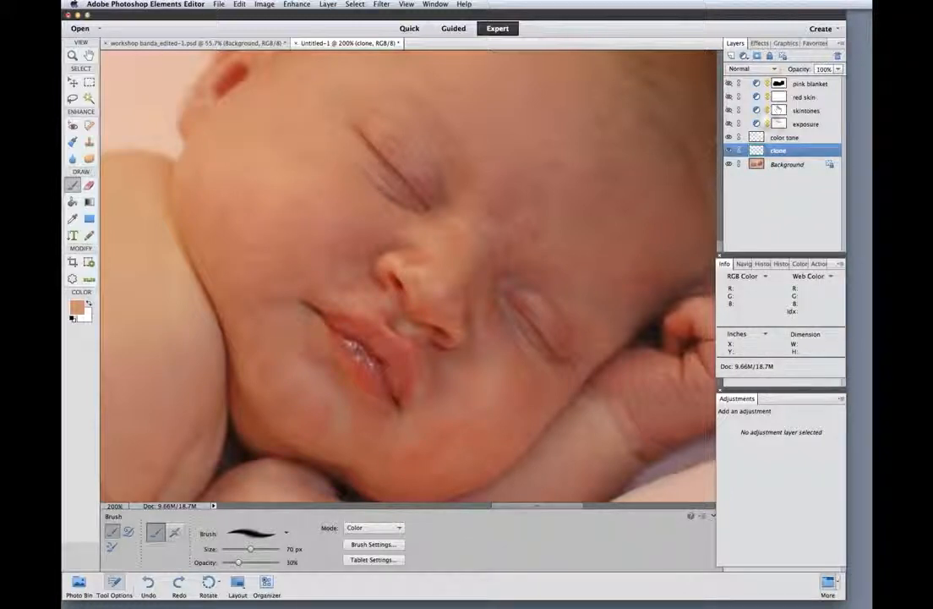
click(778, 138)
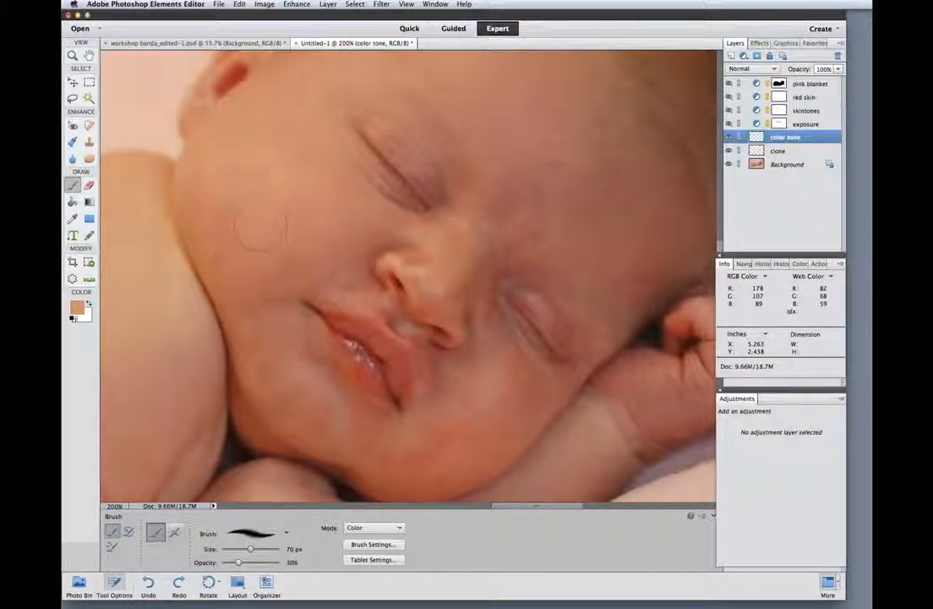
mouse_move(211, 200)
mouse_down()
mouse_move(215, 338)
mouse_move(244, 347)
mouse_move(230, 351)
mouse_move(230, 364)
mouse_move(338, 425)
mouse_up()
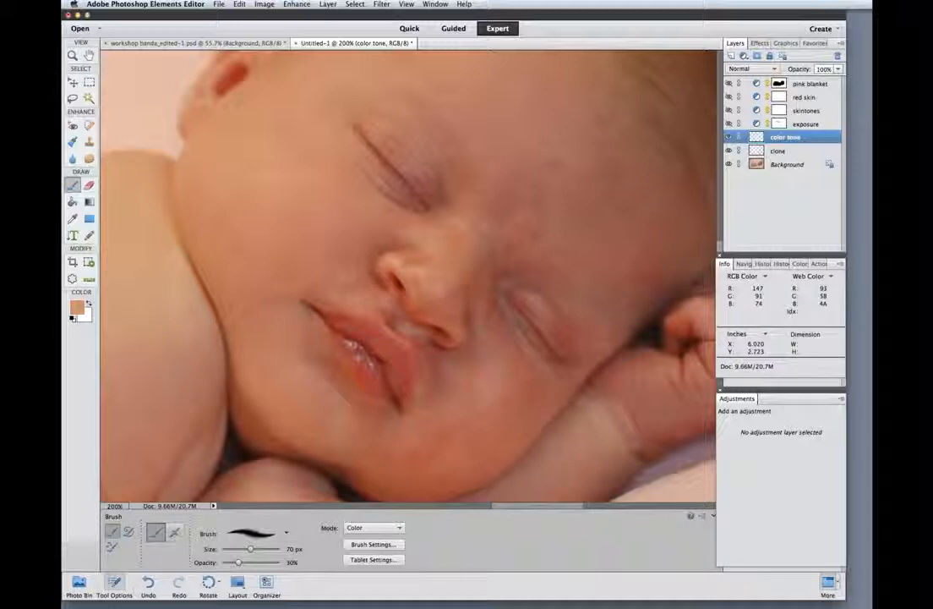
mouse_move(404, 305)
mouse_down()
mouse_move(355, 289)
mouse_move(368, 281)
mouse_move(418, 342)
mouse_up()
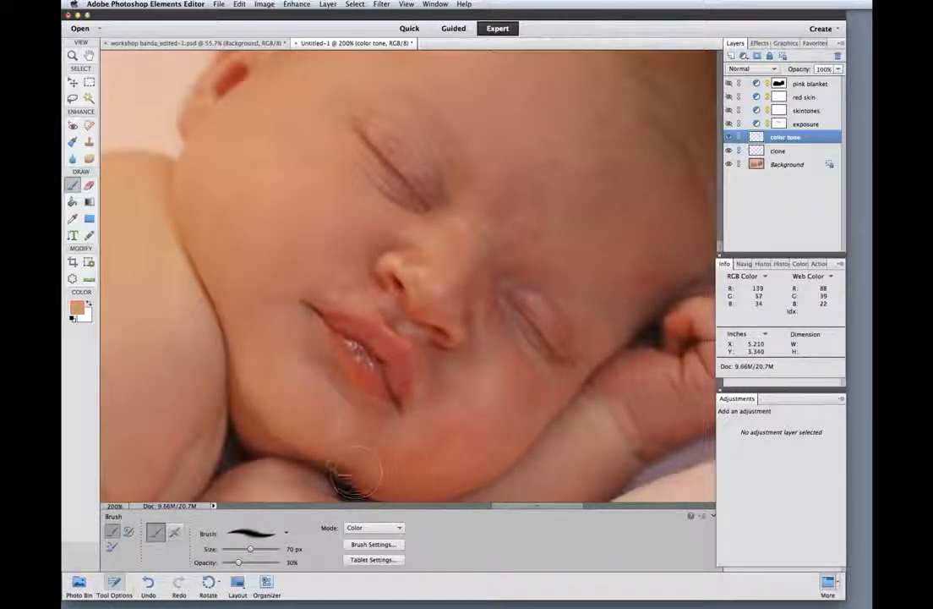
Sample nearby skin colours and paint them over the reddish chin and forehead with the 70 px Color mode brush.
key(i)
drag(350, 438, 439, 436)
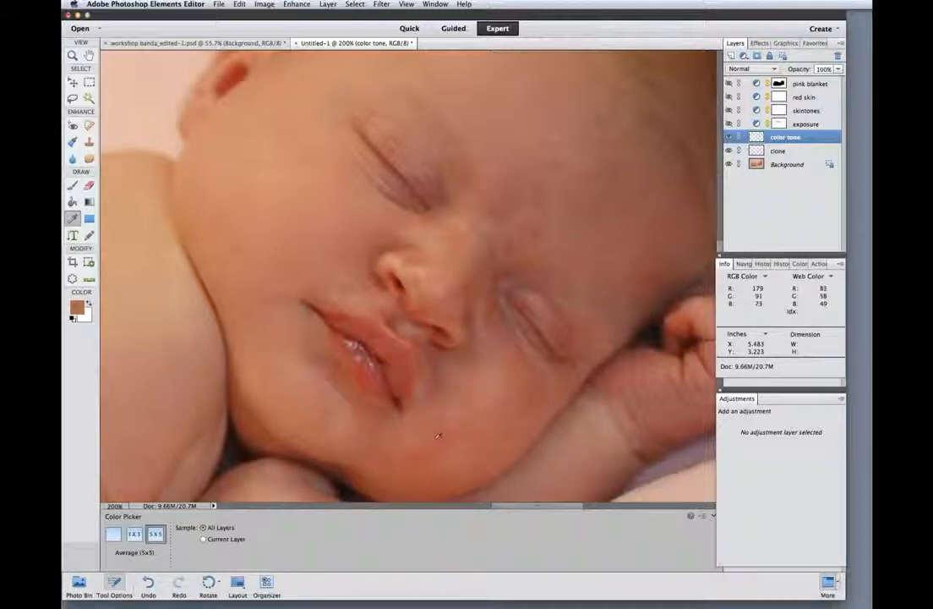
key(b)
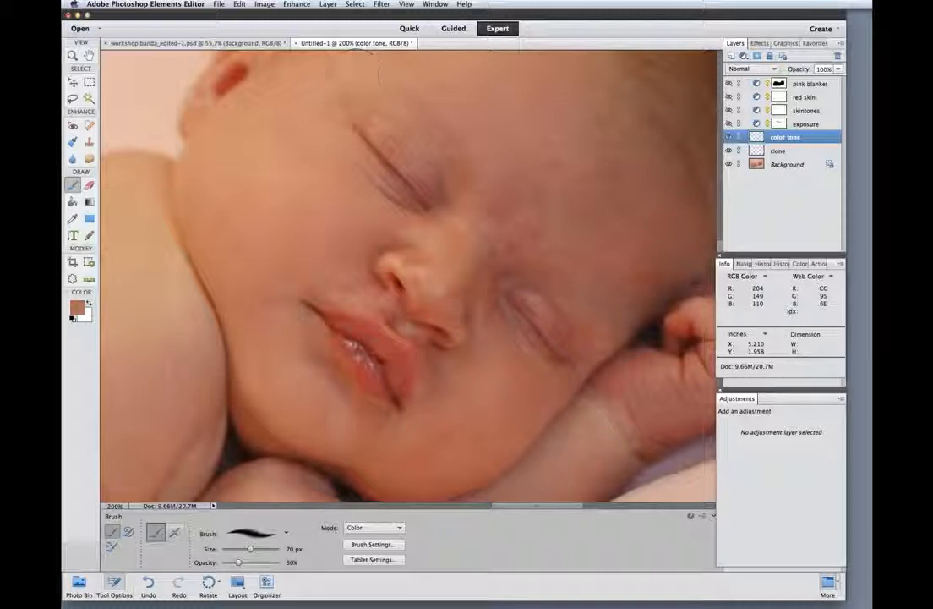
alt+click(348, 56)
mouse_move(500, 150)
mouse_down()
mouse_move(512, 181)
mouse_move(500, 203)
mouse_move(511, 179)
mouse_move(490, 191)
mouse_move(545, 241)
mouse_move(531, 169)
mouse_move(604, 261)
mouse_up()
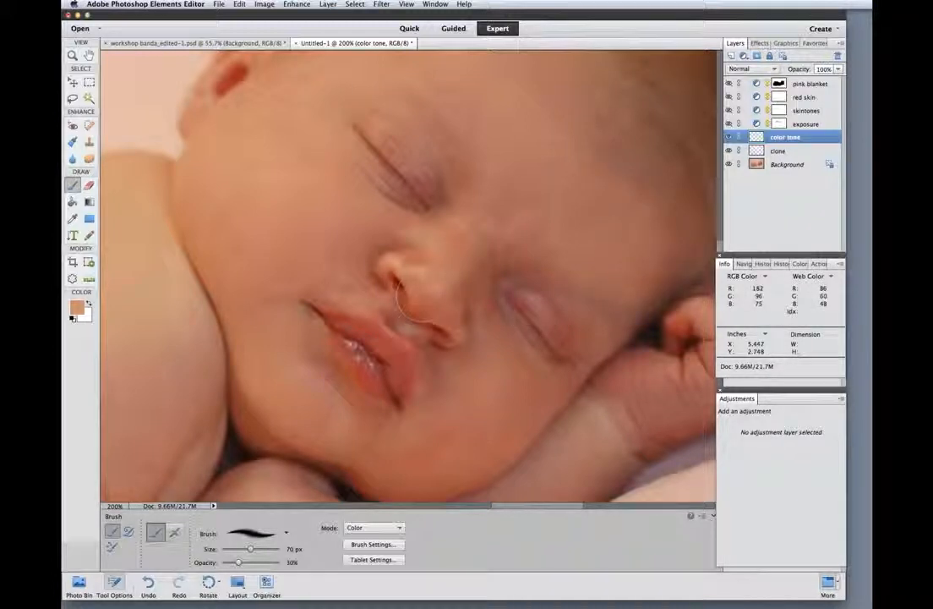
Tone down the purplish colour of both eyelids with the brush reduced to 30 px.
key(bracketleft)
key(bracketleft)
key(bracketleft)
key(bracketleft)
key(bracketleft)
key(bracketleft)
key(bracketleft)
key(bracketleft)
key(bracketleft)
key(bracketleft)
mouse_move(521, 287)
mouse_down()
mouse_move(570, 345)
mouse_move(560, 340)
mouse_move(545, 321)
mouse_move(610, 340)
mouse_move(525, 319)
mouse_up()
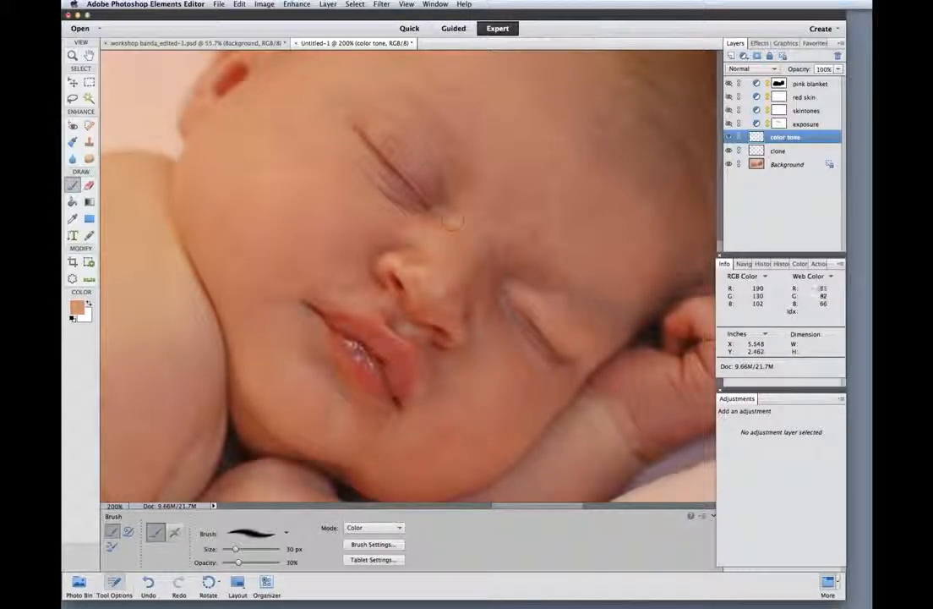
mouse_move(382, 169)
mouse_down()
mouse_move(403, 161)
mouse_move(434, 187)
mouse_move(377, 145)
mouse_move(384, 152)
mouse_move(372, 128)
mouse_move(348, 121)
mouse_up()
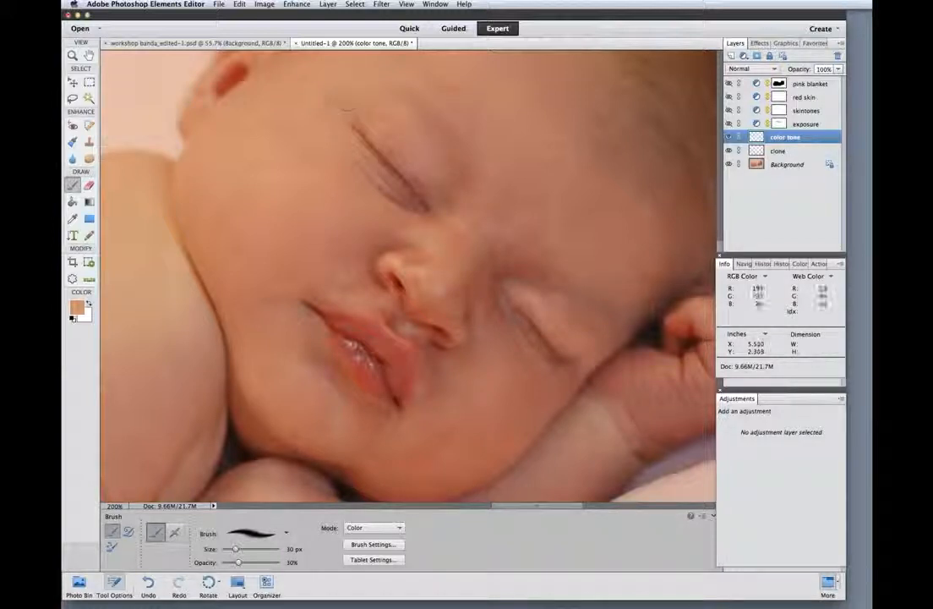
Fit the whole photo in view, turn the adjustment layers back on and compare the edit with the original Background.
key(super+0)
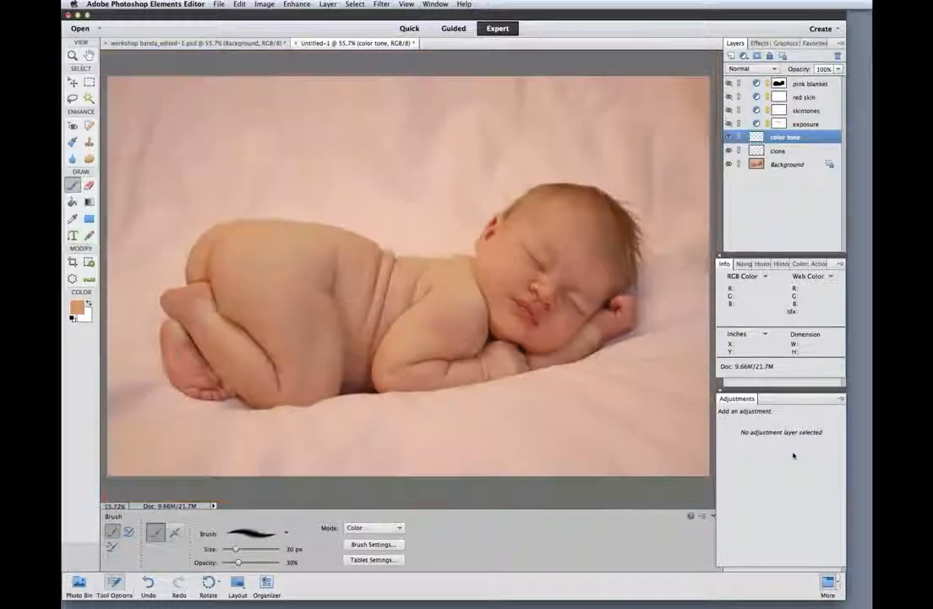
click(729, 110)
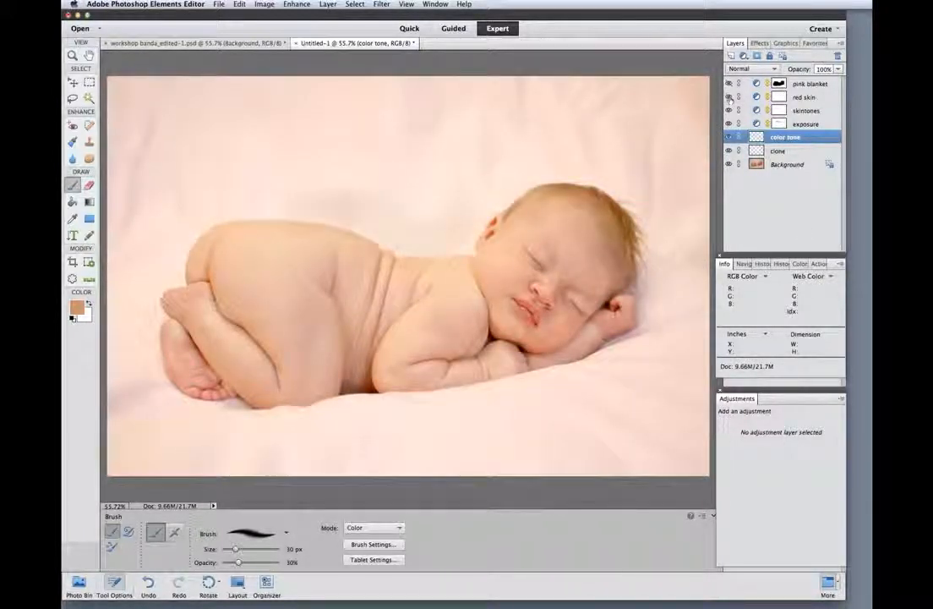
click(728, 96)
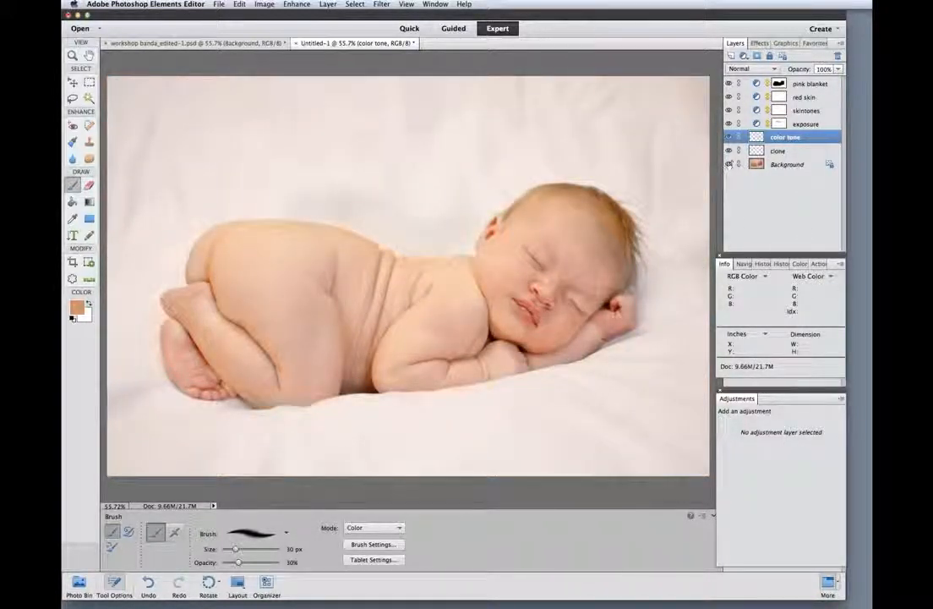
alt+click(729, 164)
alt+click(728, 163)
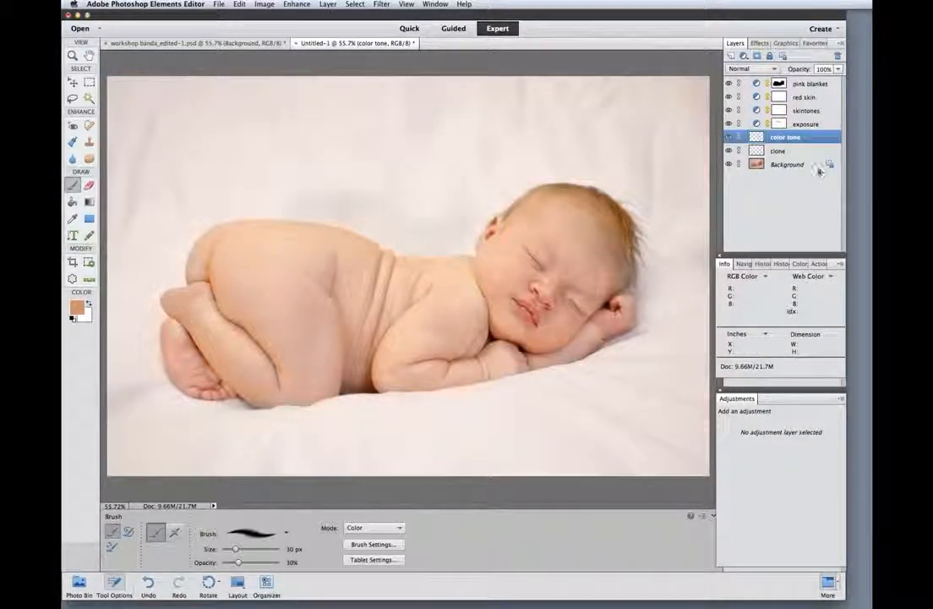
Lower the exposure layer's opacity to 81%.
click(799, 122)
click(837, 69)
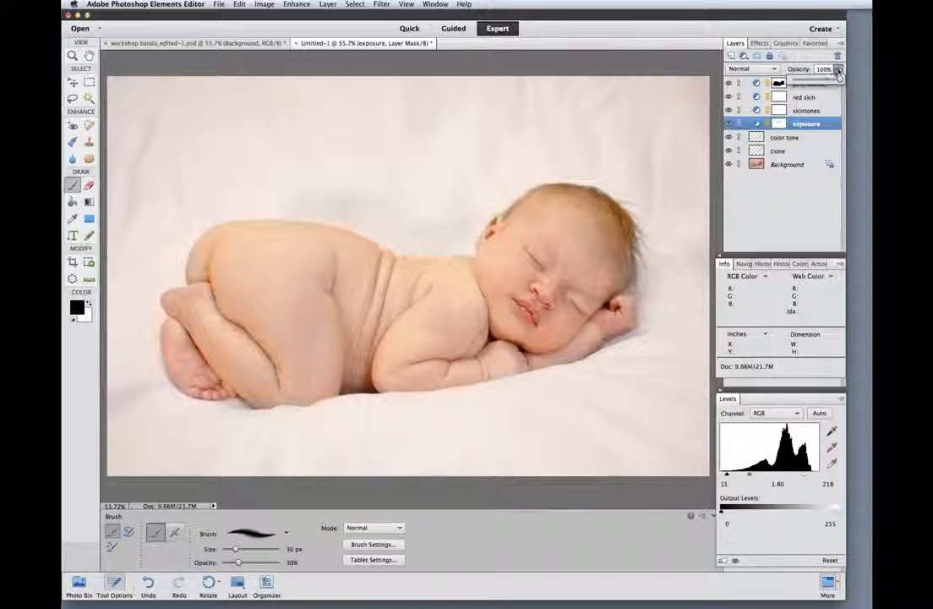
drag(830, 80, 831, 78)
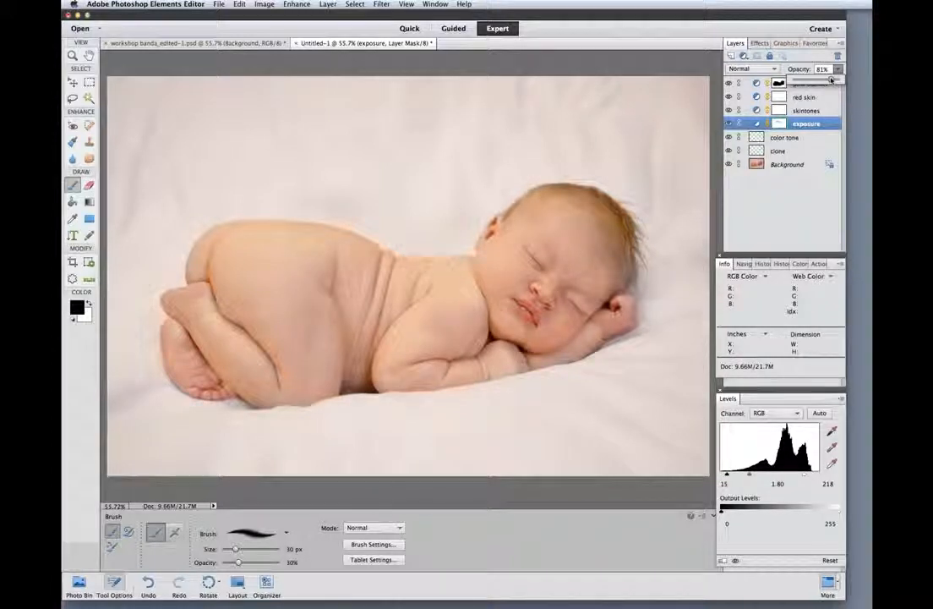
click(800, 197)
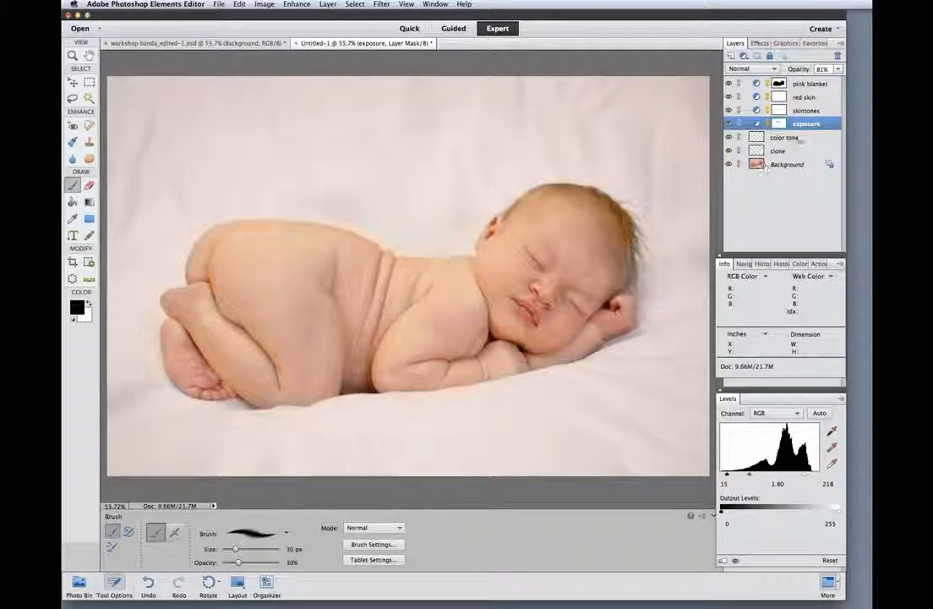
Create a merged copy of all visible layers above the pink blanket layer and apply a Gaussian Blur to it.
click(798, 85)
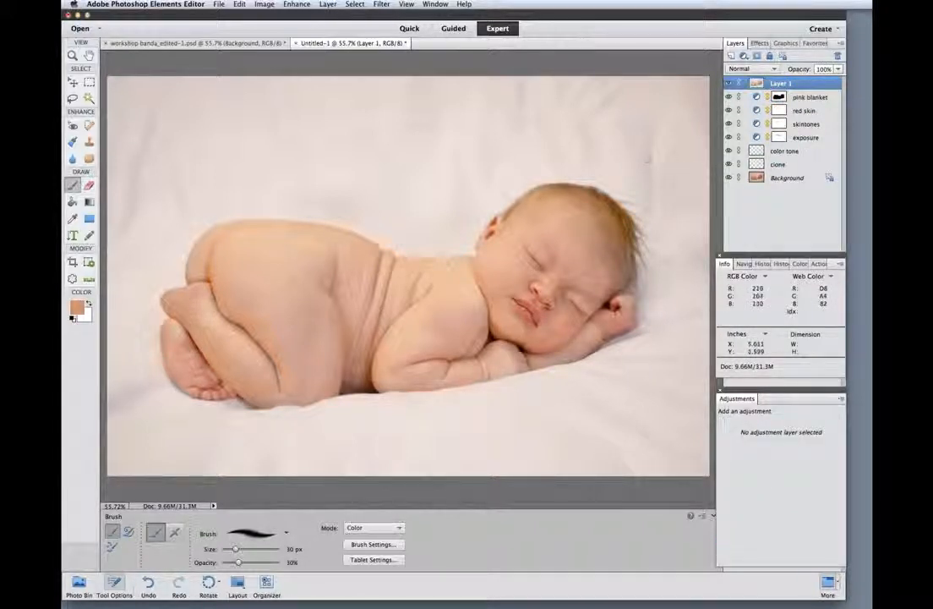
click(381, 4)
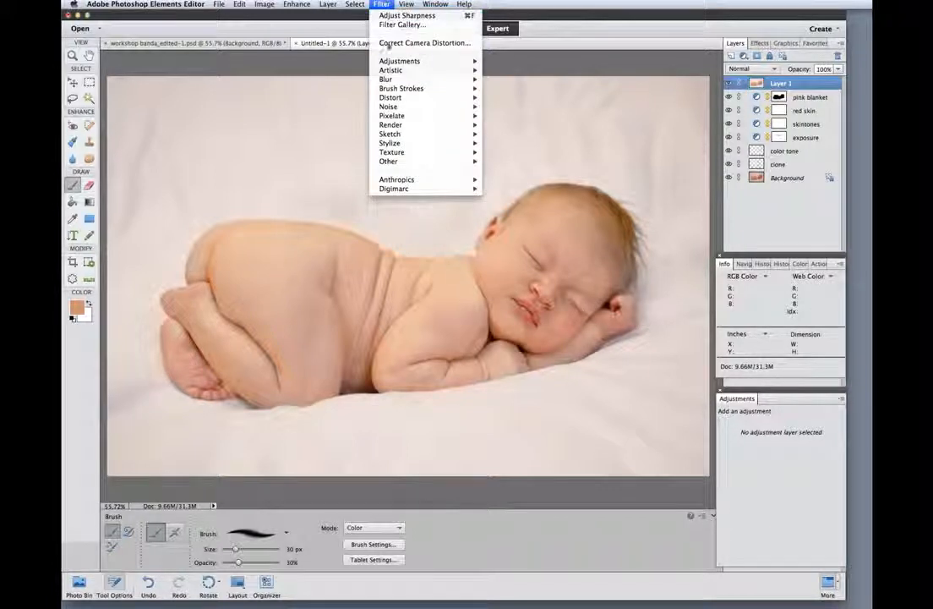
mouse_move(392, 79)
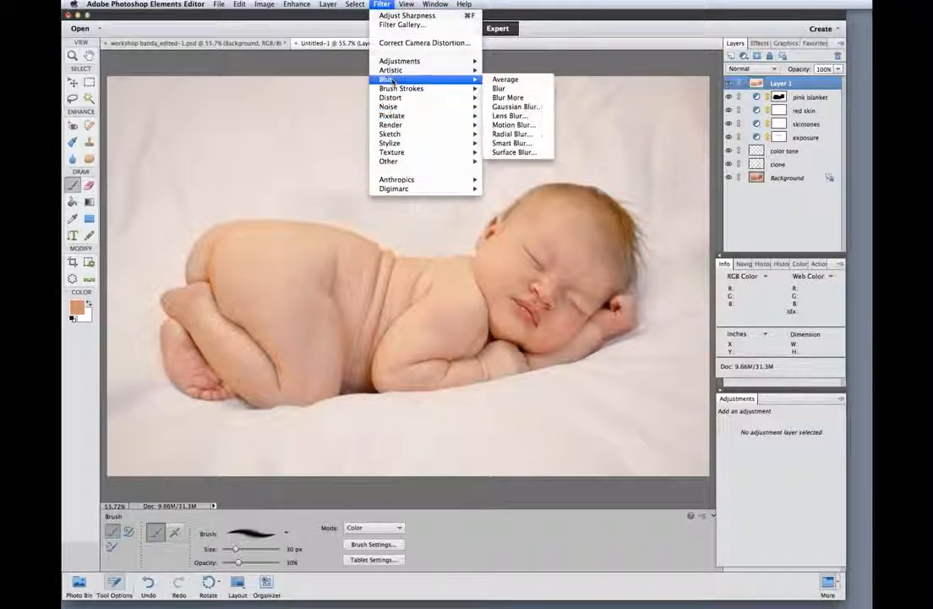
click(514, 107)
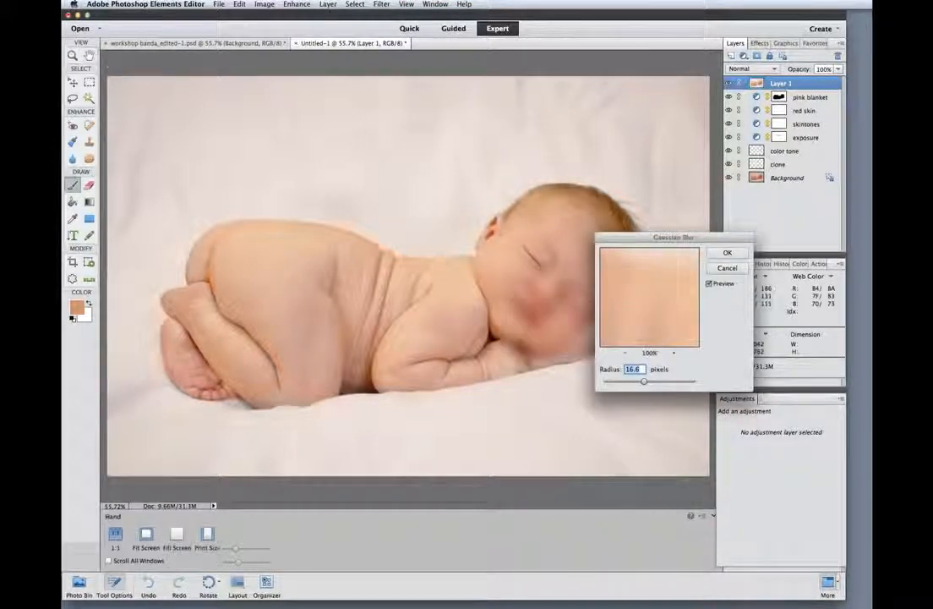
key(Return)
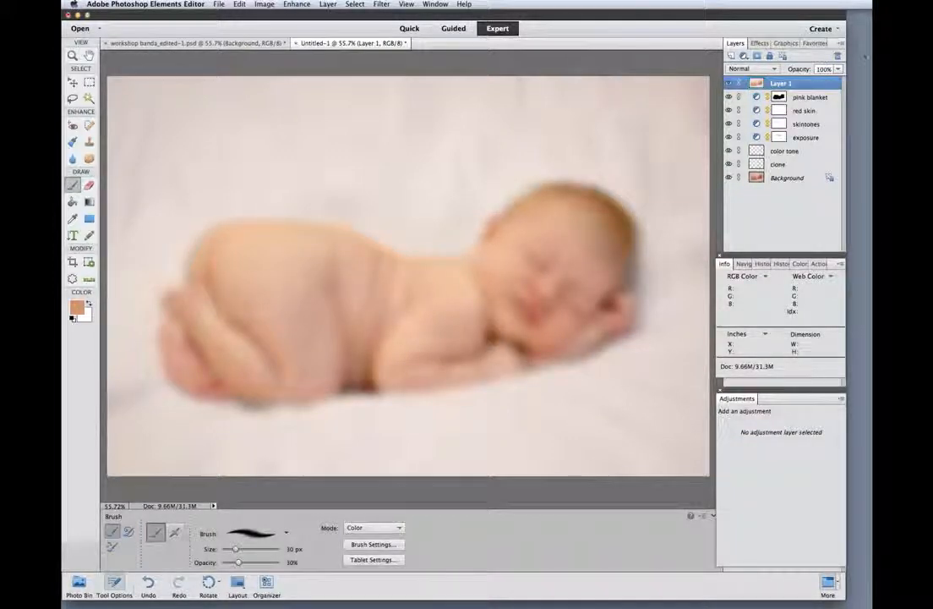
Add a layer mask to the blurred layer and copy the pink blanket layer's mask into it.
click(743, 56)
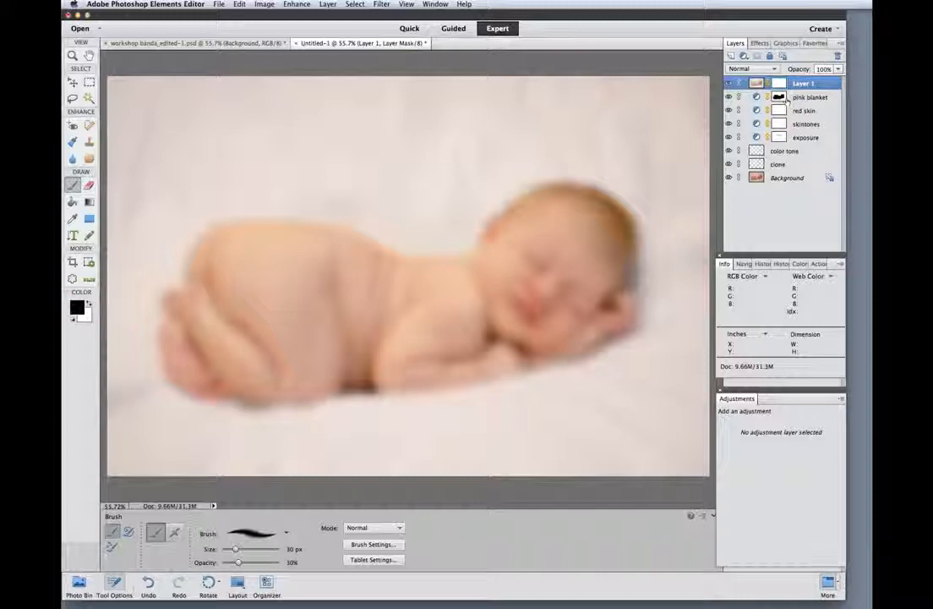
click(779, 98)
alt+click(778, 97)
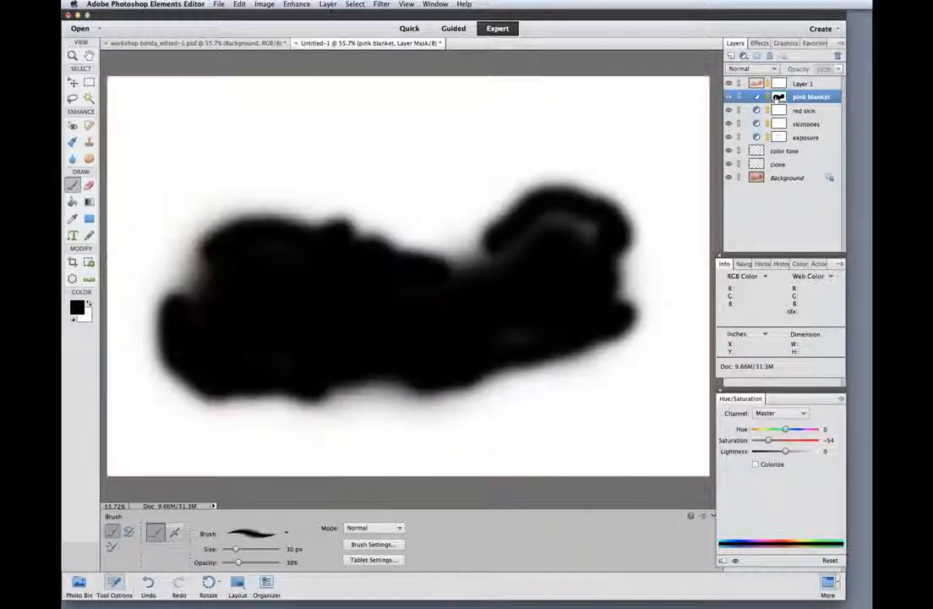
alt+click(779, 97)
alt+click(778, 97)
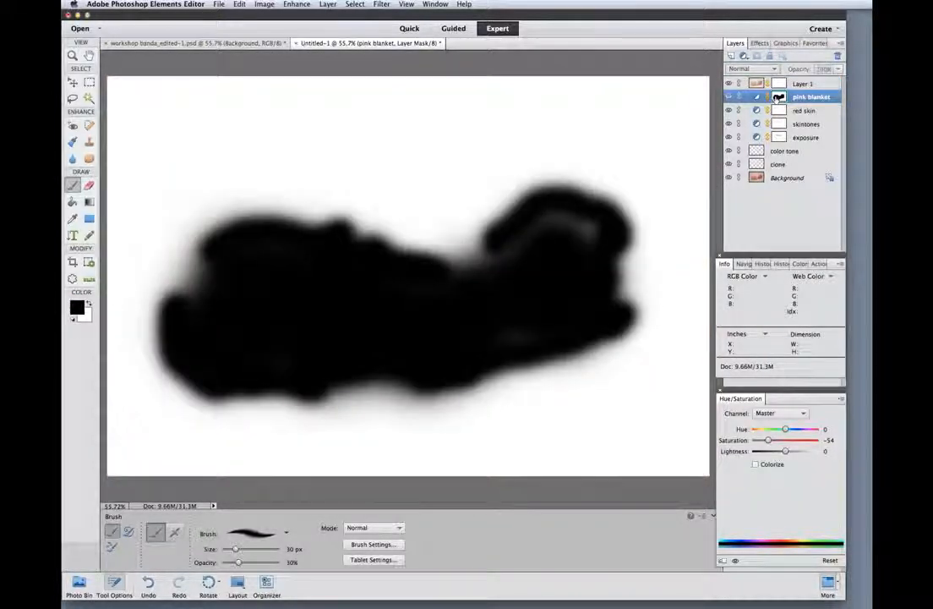
key(super+a)
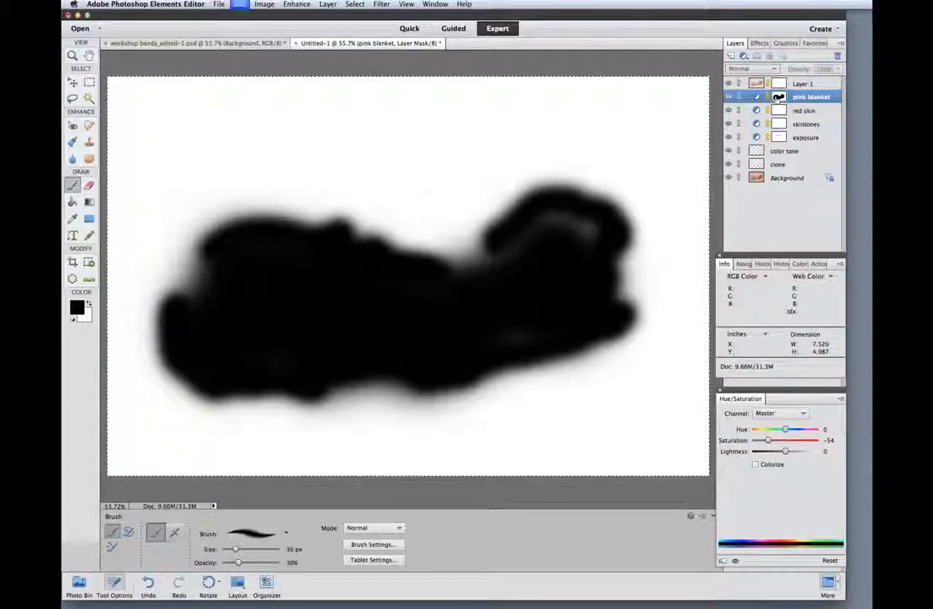
key(super+c)
alt+click(778, 82)
key(super+v)
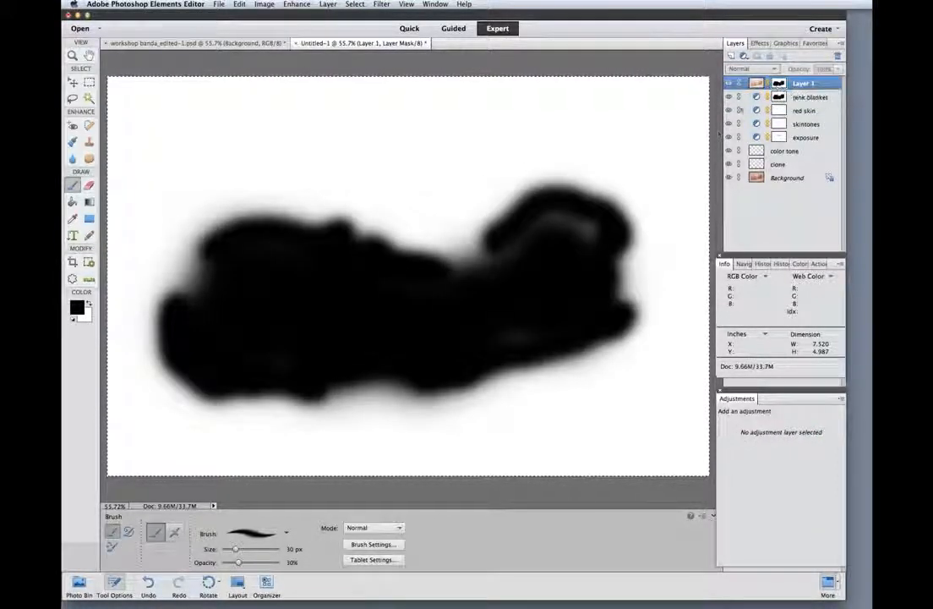
alt+click(779, 83)
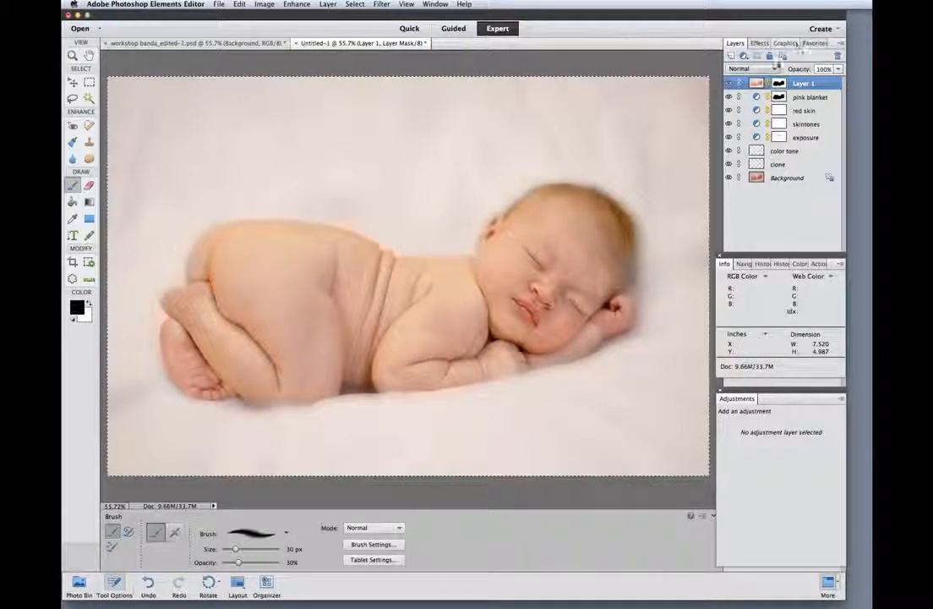
Lower the blurred layer's opacity to 61%.
click(838, 71)
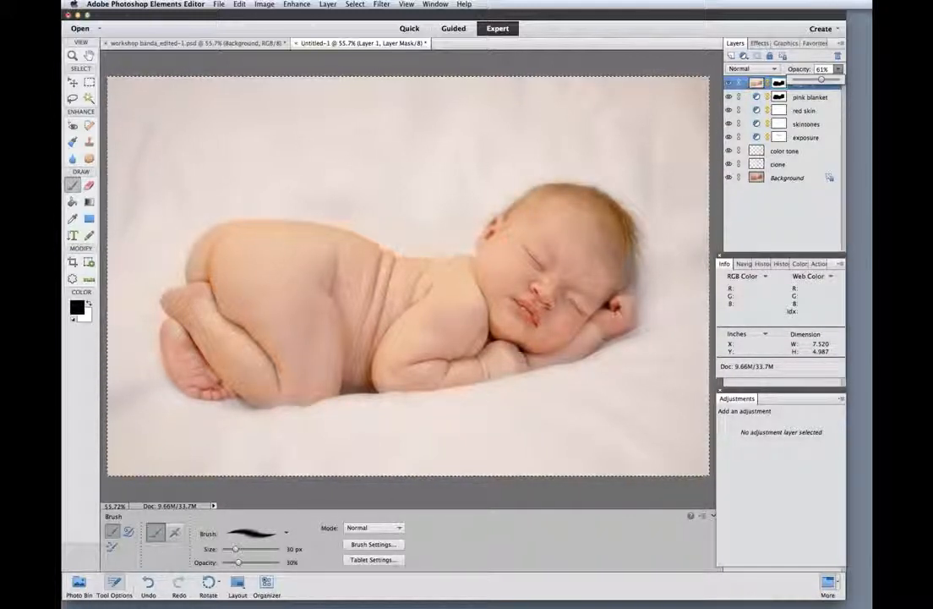
drag(830, 97, 776, 89)
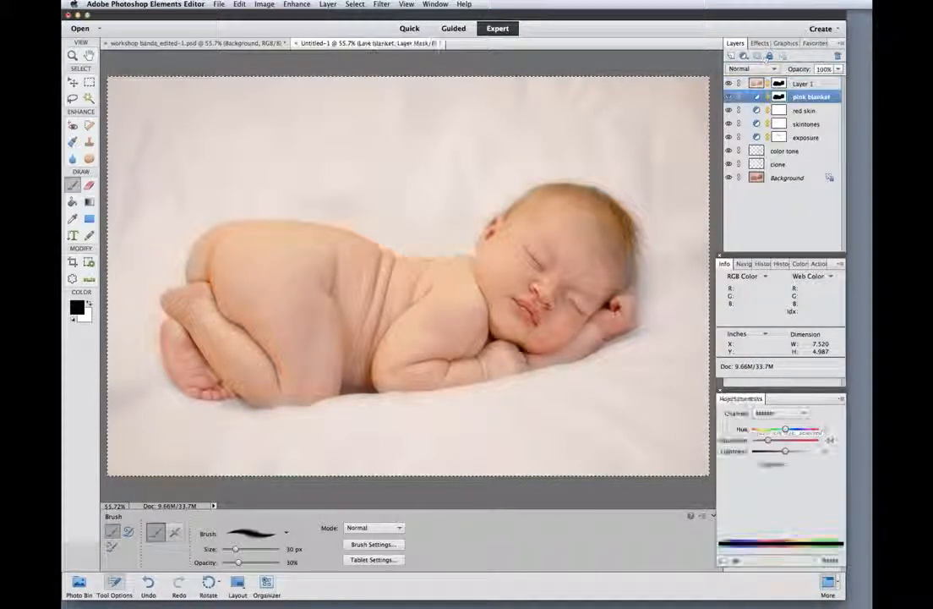
click(778, 85)
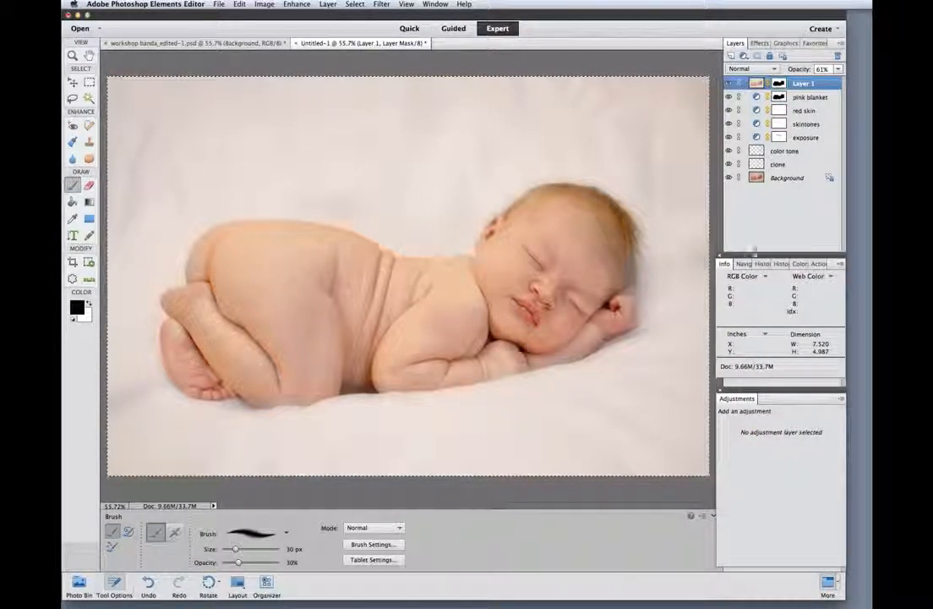
Add a Levels adjustment layer above the blurred layer, set its shadow input level to 39 and invert its mask to black.
click(749, 56)
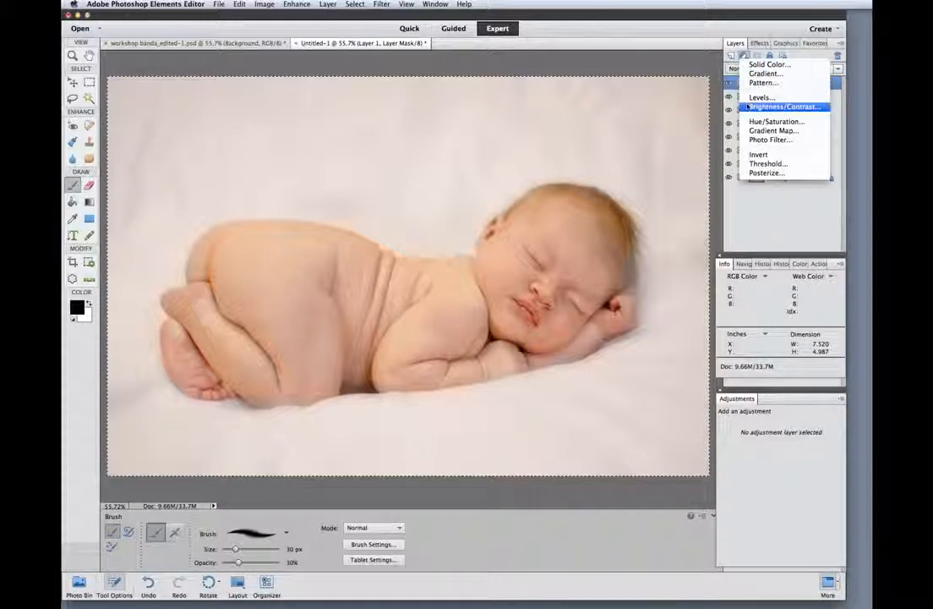
click(749, 99)
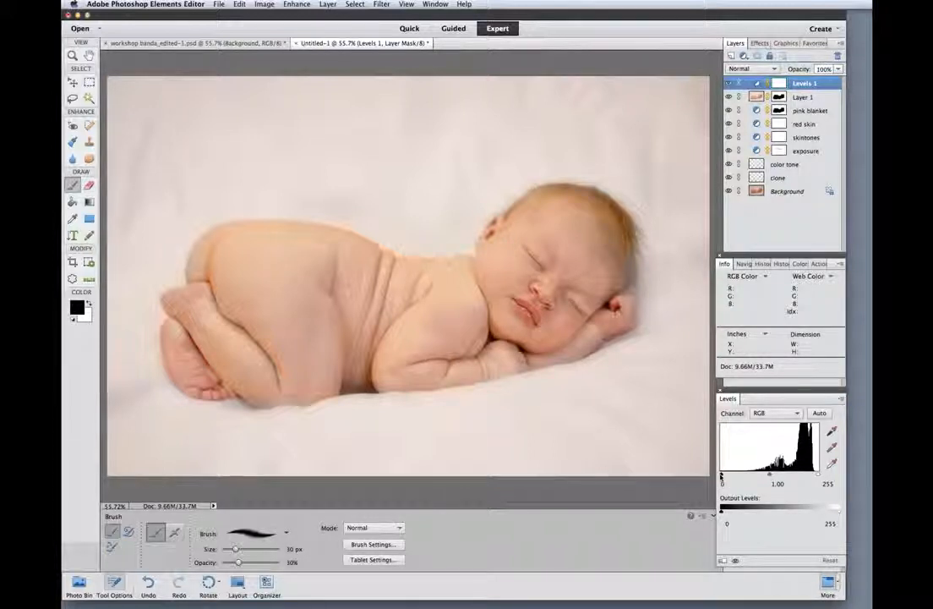
drag(721, 478, 735, 476)
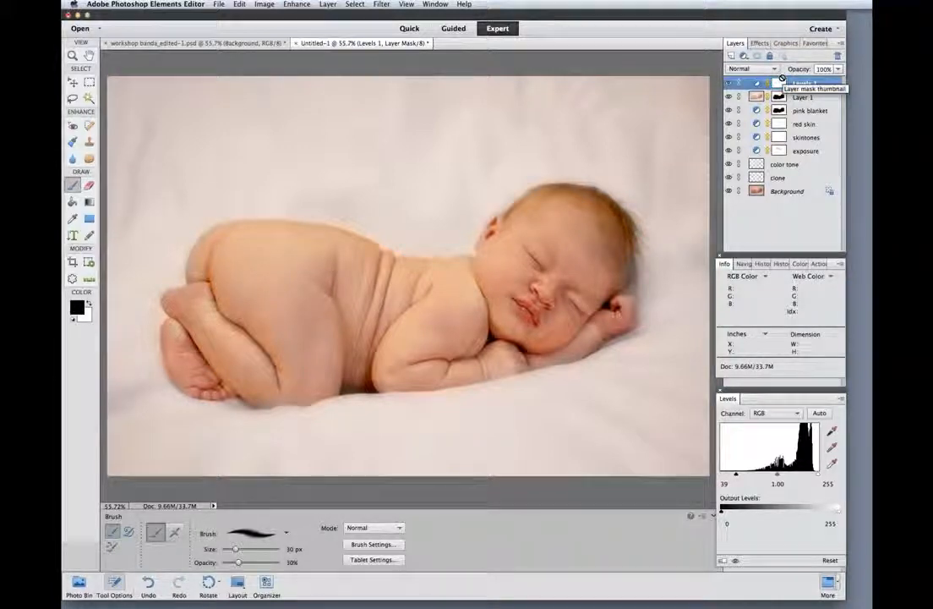
key(super+i)
Set up a 9 px white standard brush at 30% opacity over the baby's face for painting on the Levels mask.
key(super+equal)
key(super+equal)
key(super+equal)
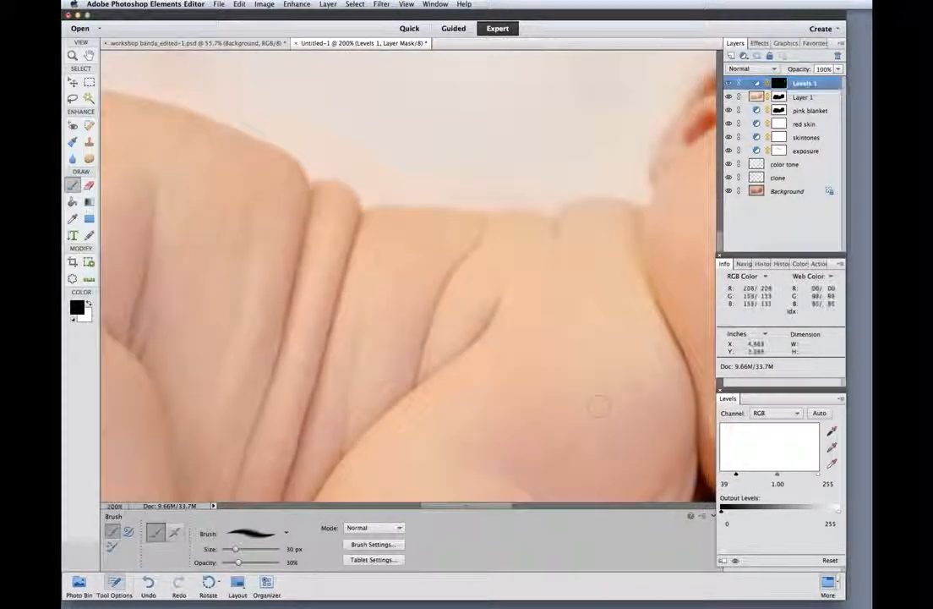
key(b)
mouse_move(541, 401)
mouse_down()
mouse_move(308, 388)
mouse_move(181, 397)
mouse_up()
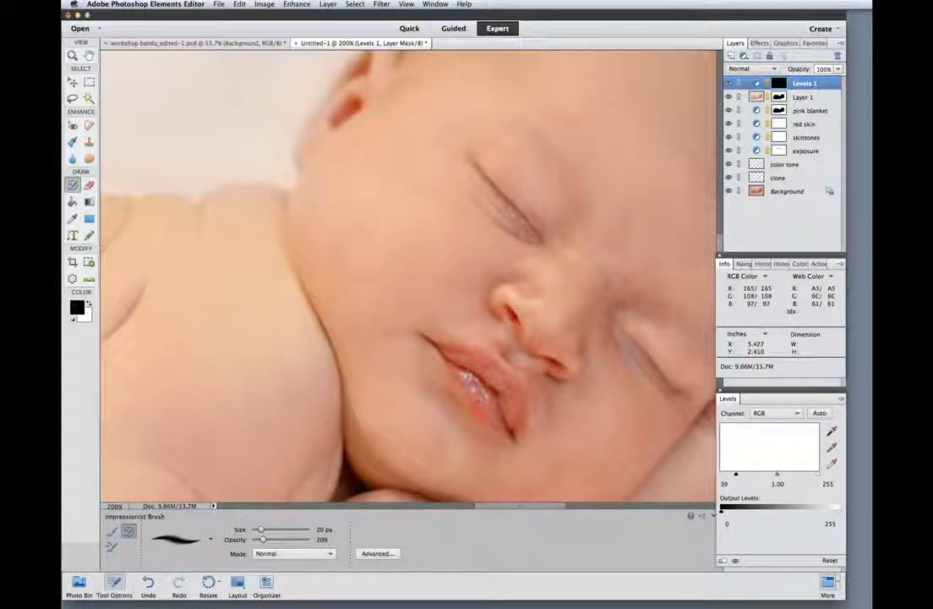
key(b)
key(b)
key(b)
key(b)
key(b)
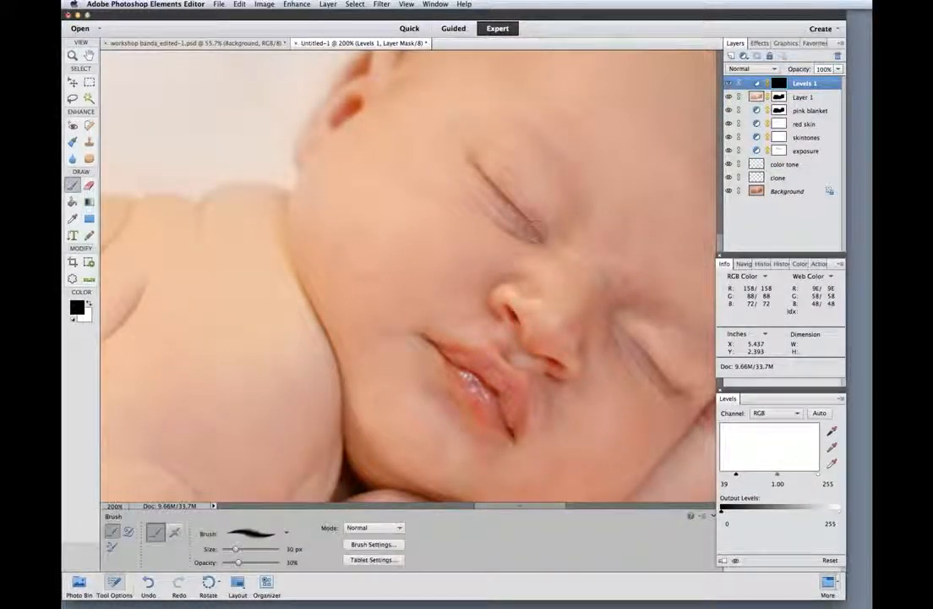
key(x)
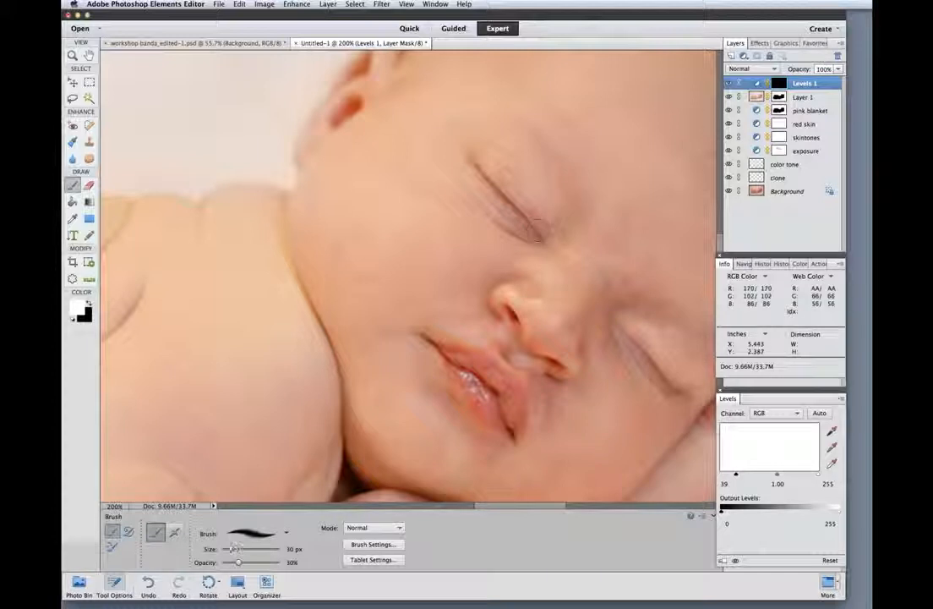
key(bracketleft)
key(bracketleft)
key(bracketleft)
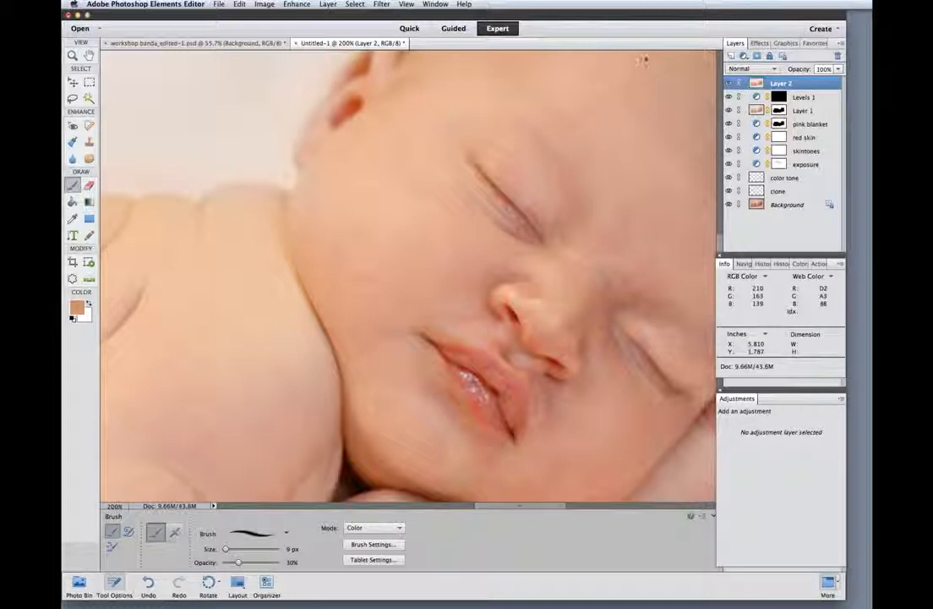
Sharpen the merged top layer with Adjust Sharpness at 126% amount, 1.0 pixel radius and Lens Blur removal.
key(ctrl+0)
key(super+equal)
key(super+equal)
key(super+equal)
key(super+equal)
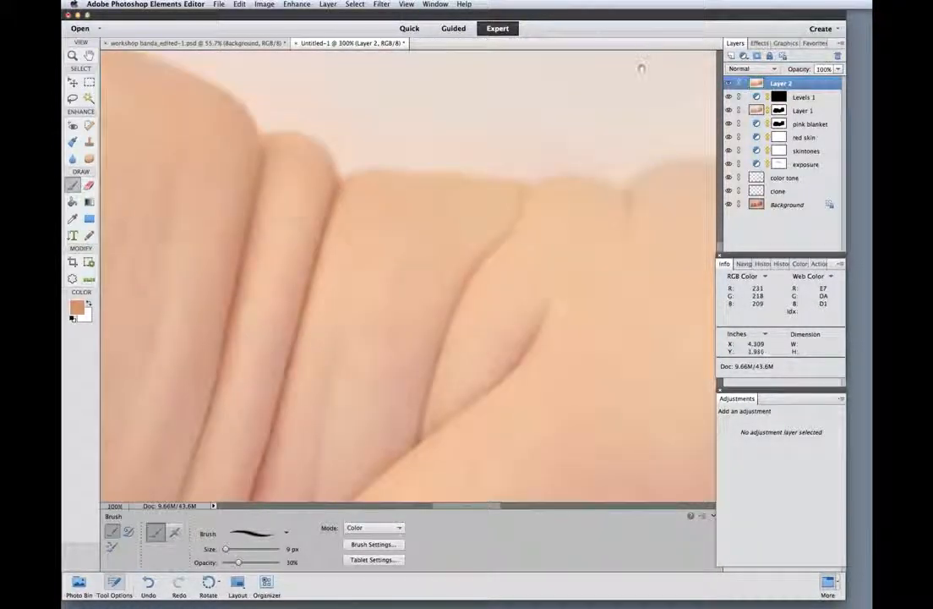
drag(485, 271, 86, 261)
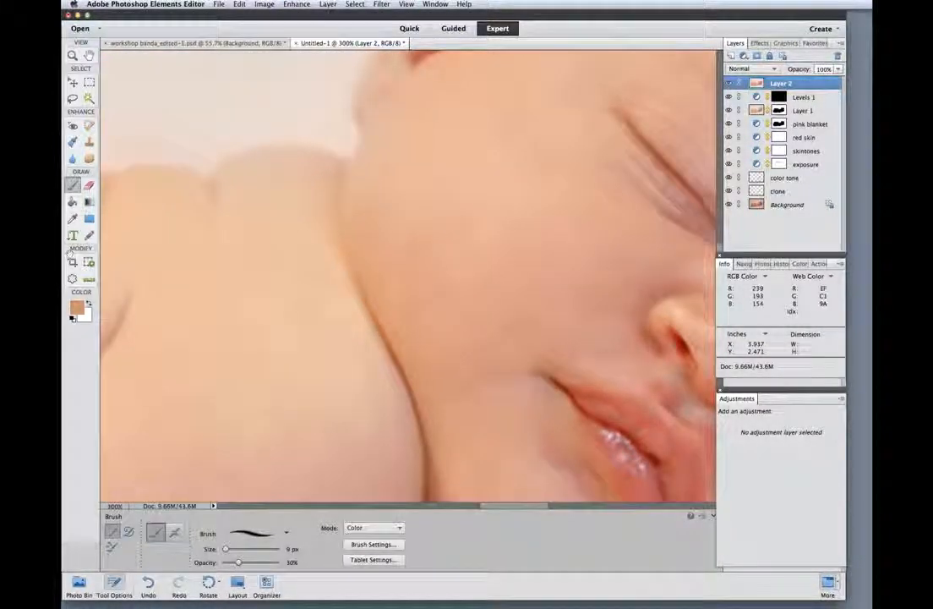
drag(317, 242, 68, 264)
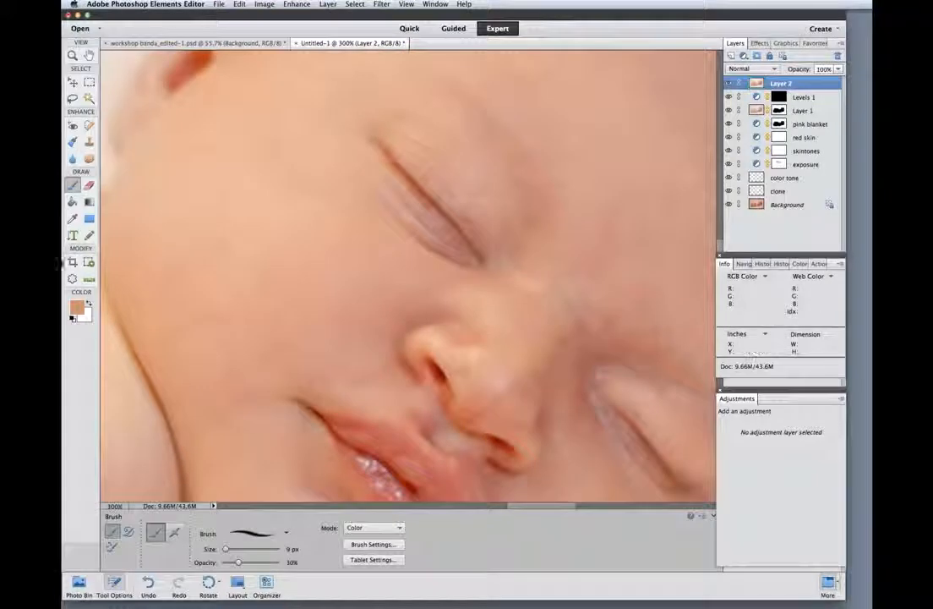
click(267, 5)
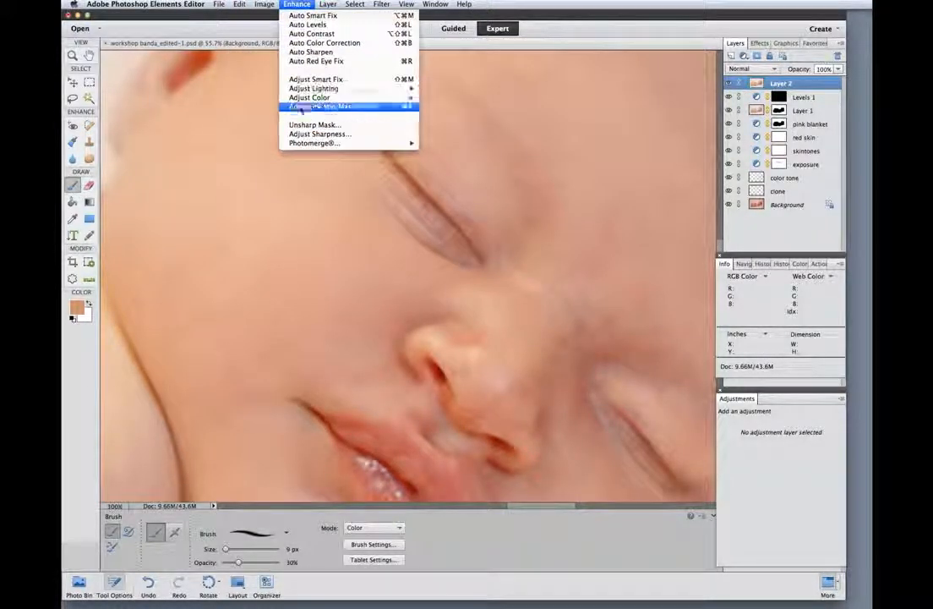
click(317, 134)
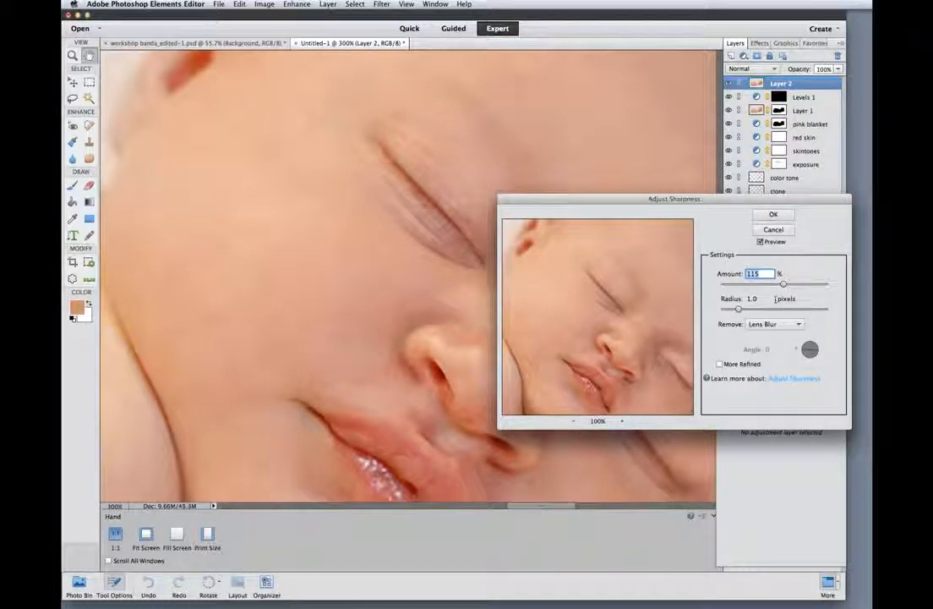
drag(784, 285, 788, 286)
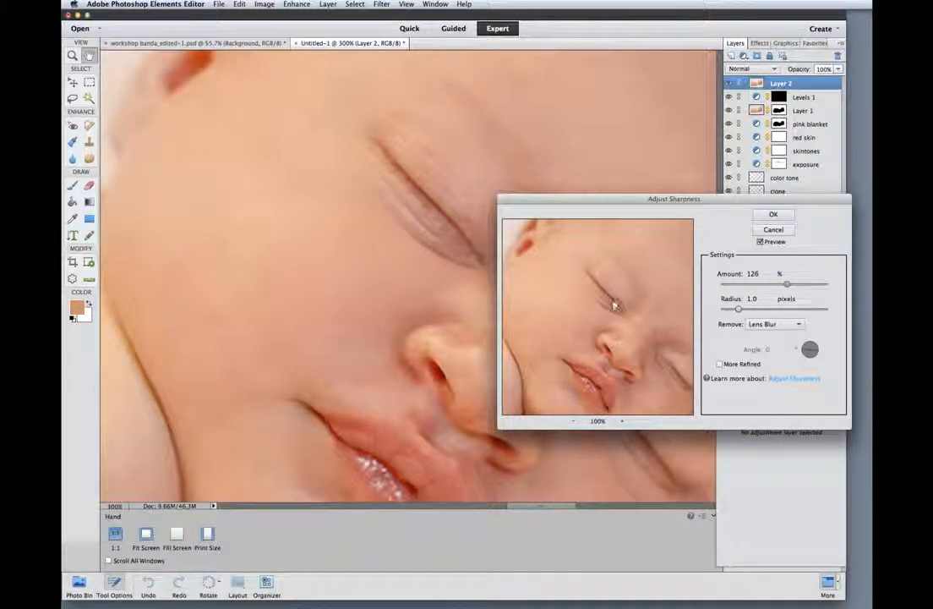
click(772, 216)
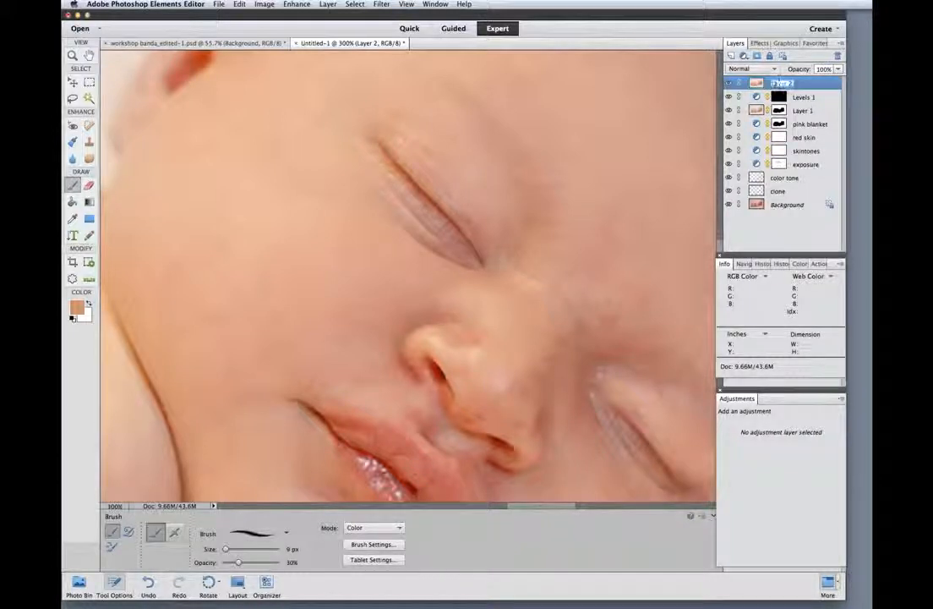
Rename the sharpened layer "sharp" and compare the finished edit with the original by temporarily showing only the Background layer.
text(sharp)
key(Return)
key(ctrl+0)
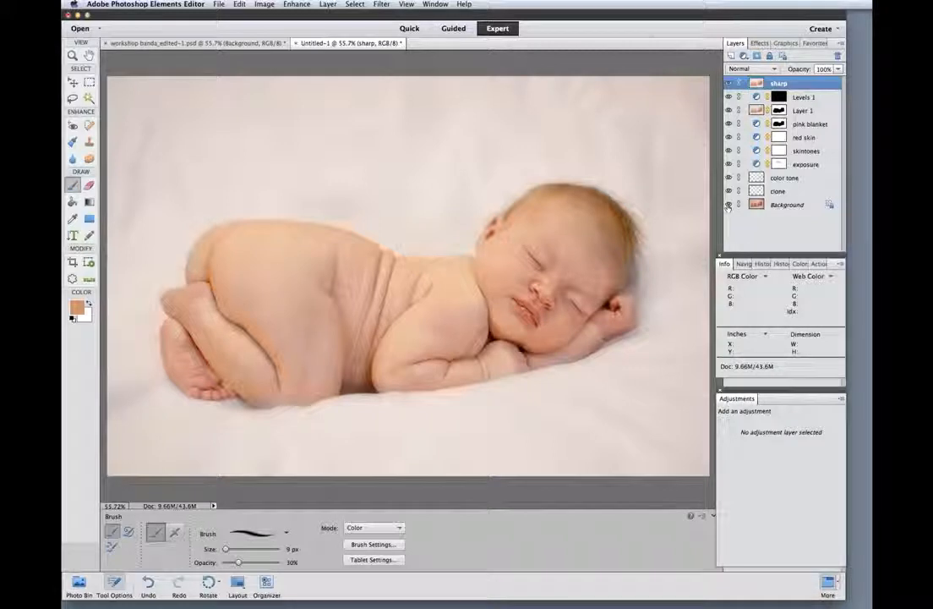
alt+click(728, 206)
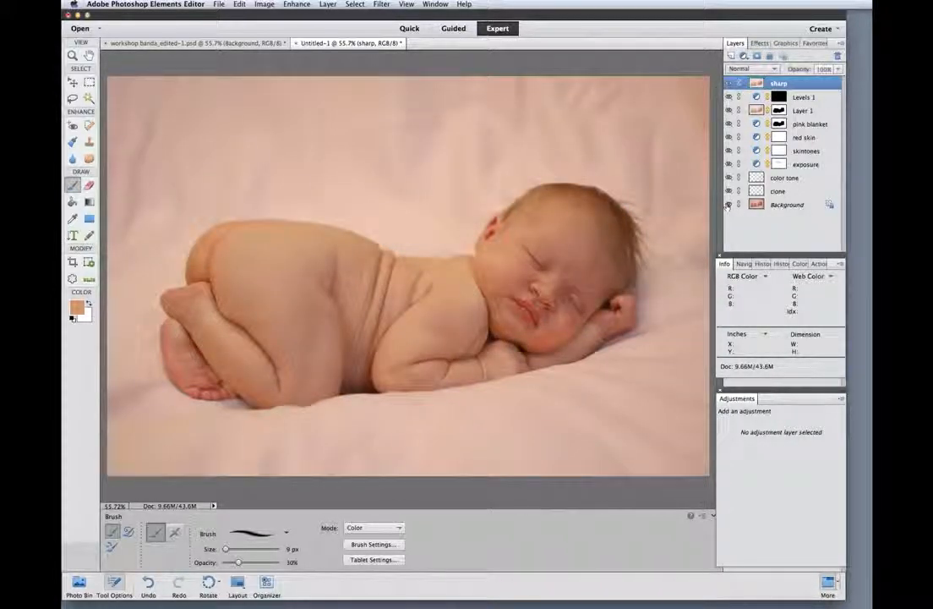
alt+click(727, 206)
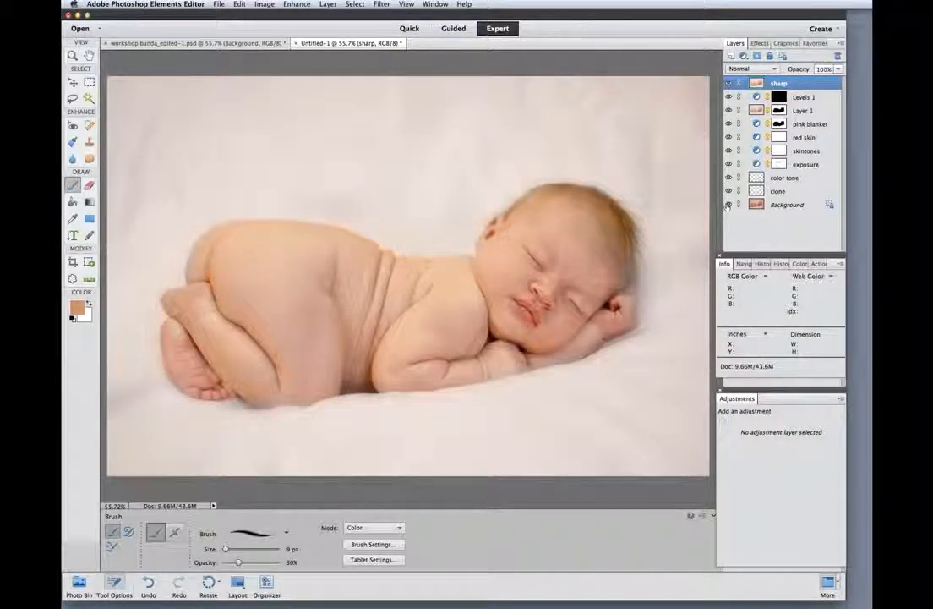